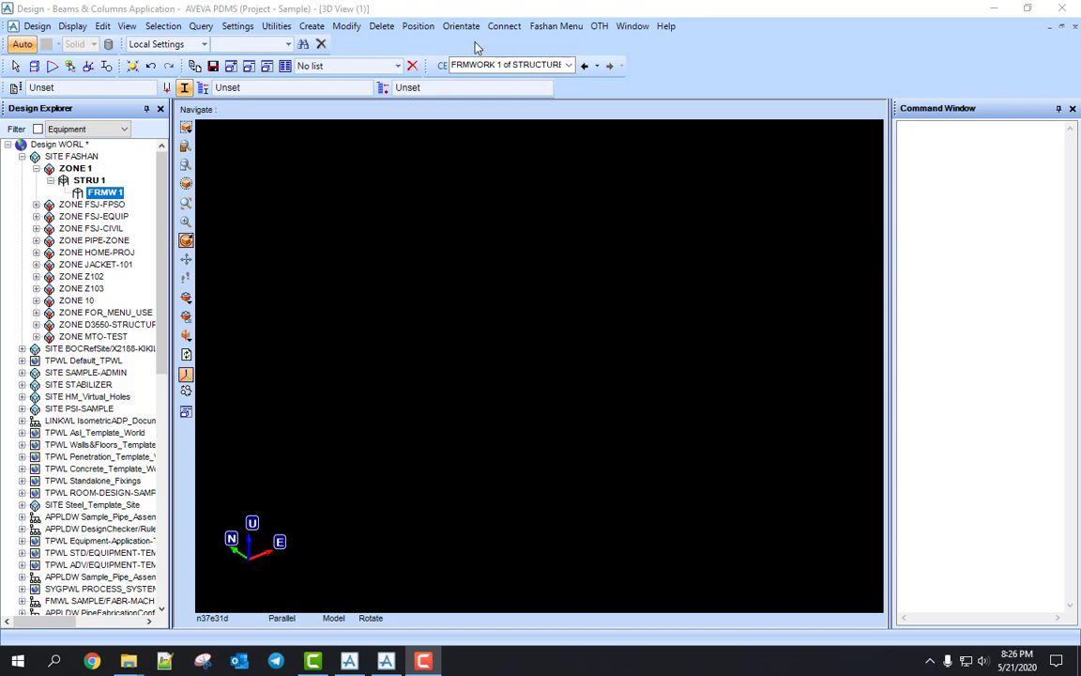
Open the 3D aid constructs and start a new linear reference grid.
left_click(277, 26)
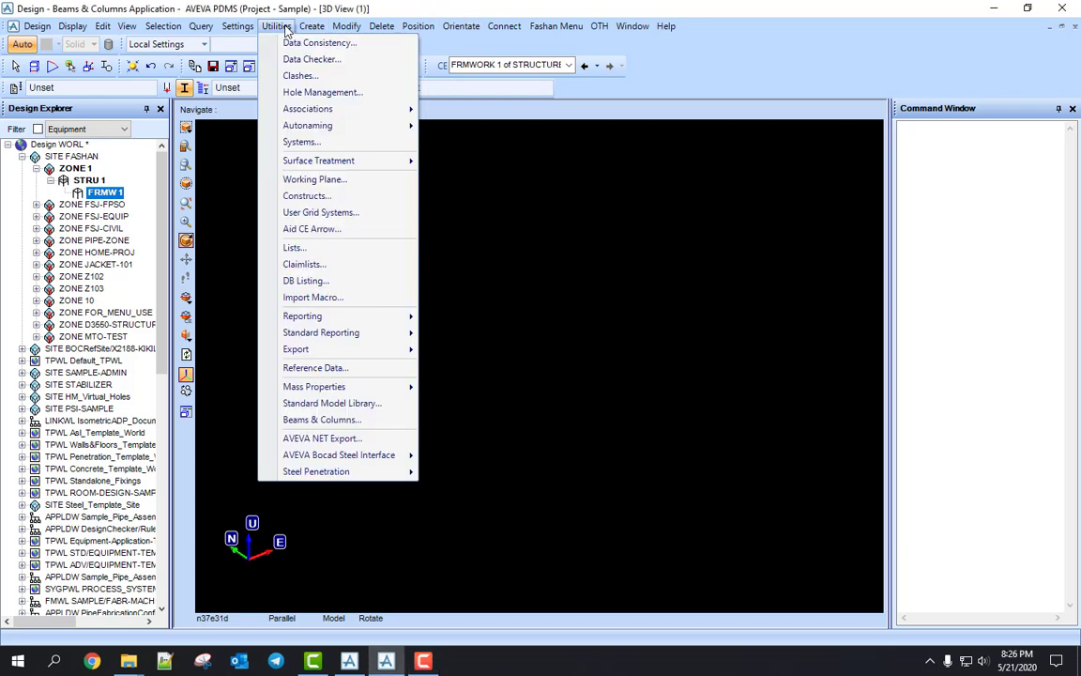
left_click(315, 195)
left_click_drag(155, 12, 745, 150)
left_click(697, 168)
mouse_move(738, 272)
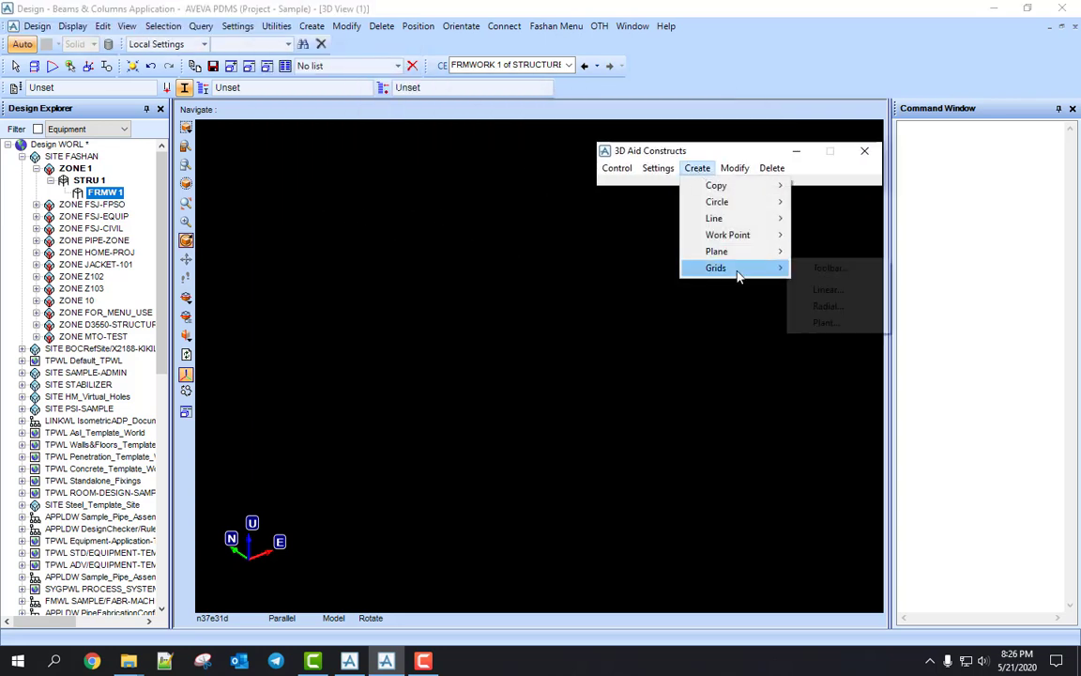
left_click(828, 290)
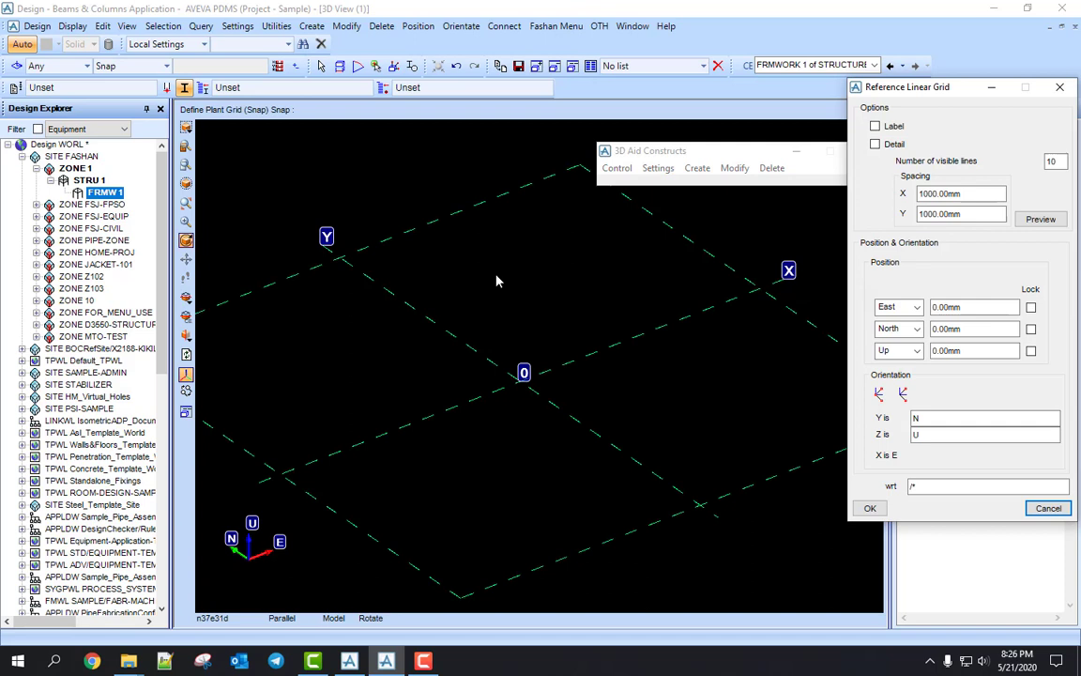
left_click_drag(881, 88, 721, 133)
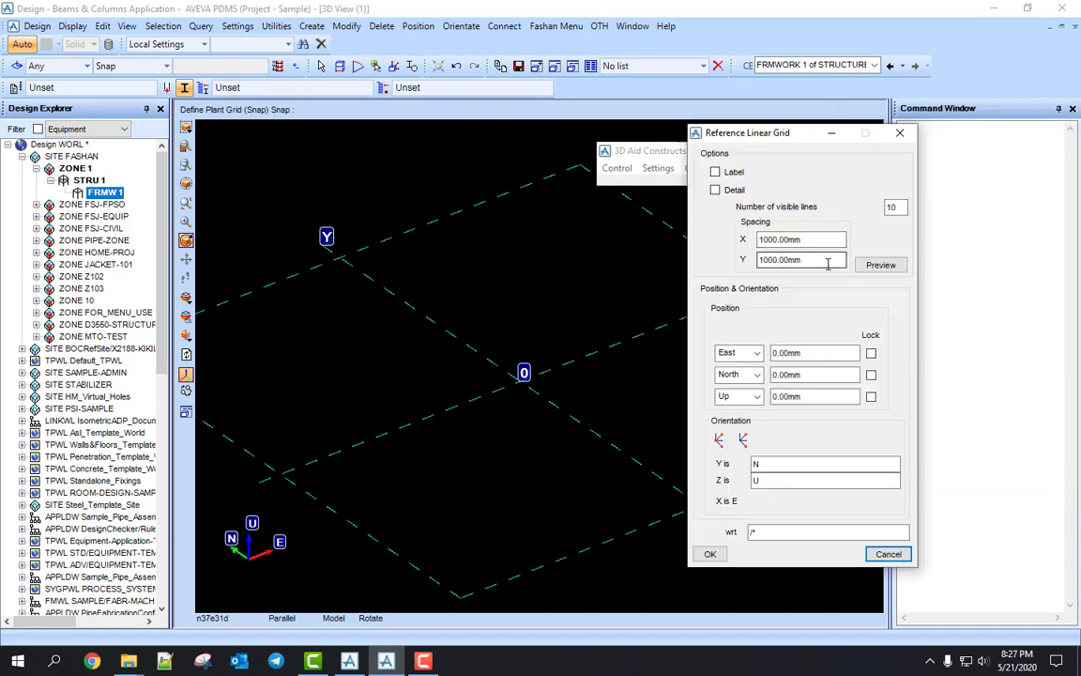
Preview the linear grid and examine its layout around the origin in the 3D view.
left_click(888, 271)
scroll(478, 322, "down", 4)
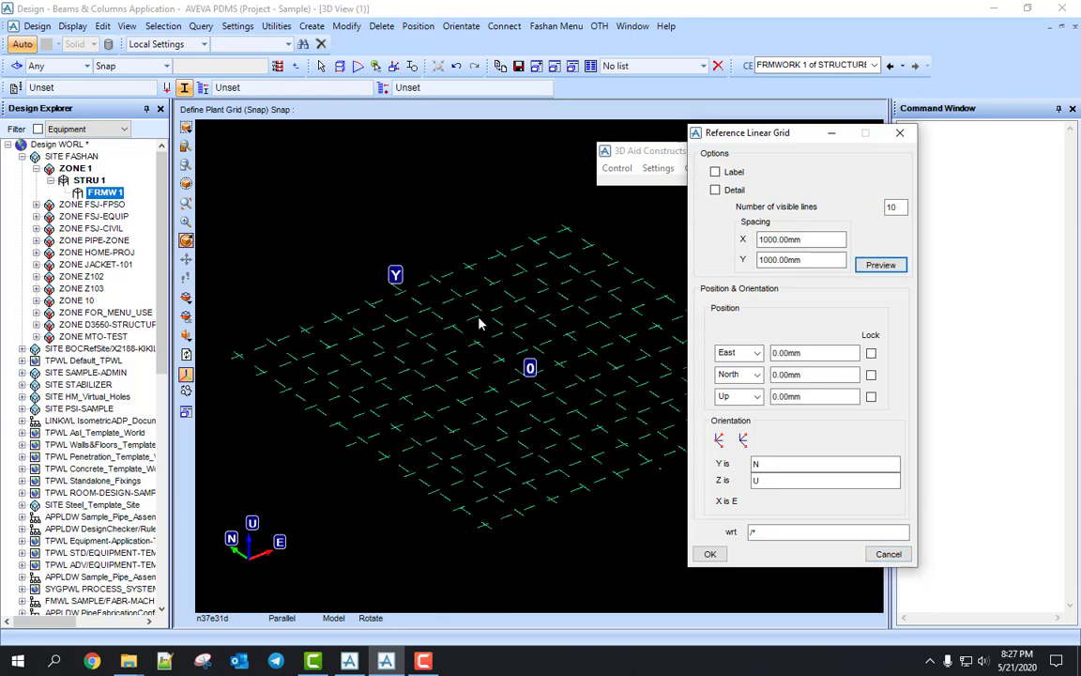
middle_click(629, 385)
scroll(467, 359, "up", 1)
scroll(467, 360, "up", 3)
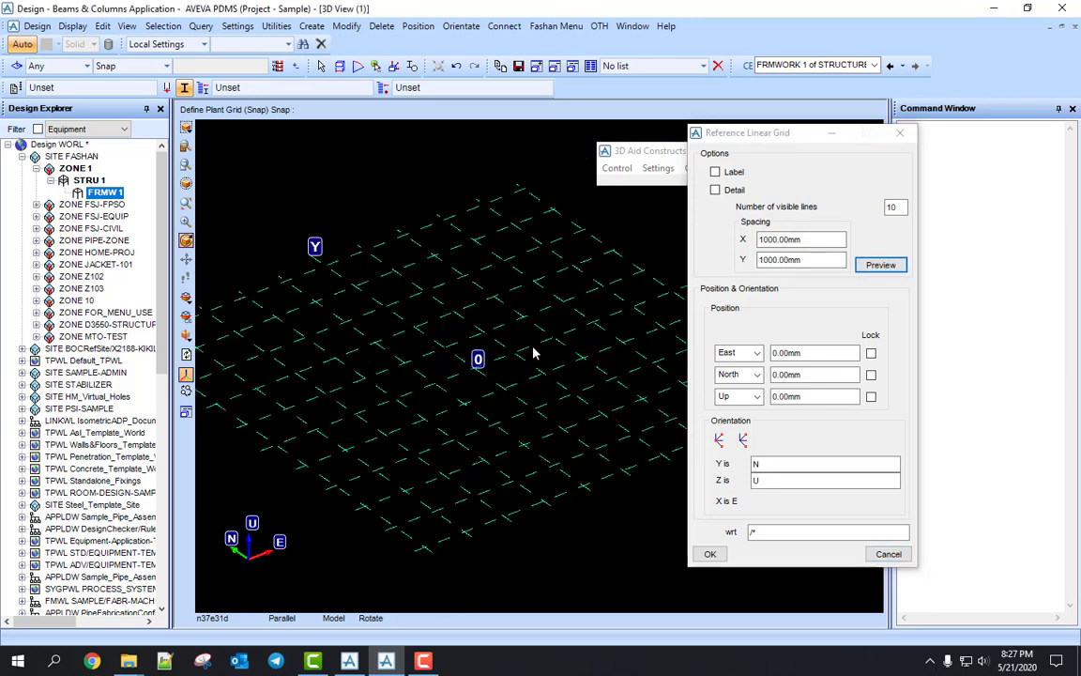
middle_click_drag(681, 310, 544, 331)
scroll(554, 312, "up", 3)
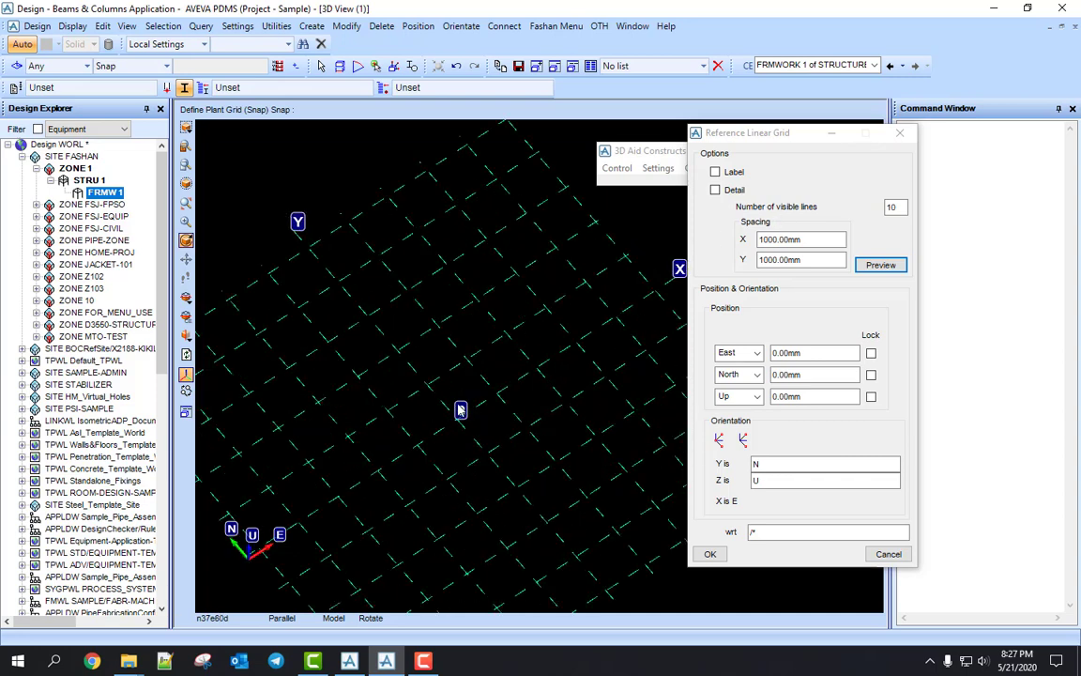
Examine the grid's X and Y spacing values against the previewed grid cells.
double_click(820, 240)
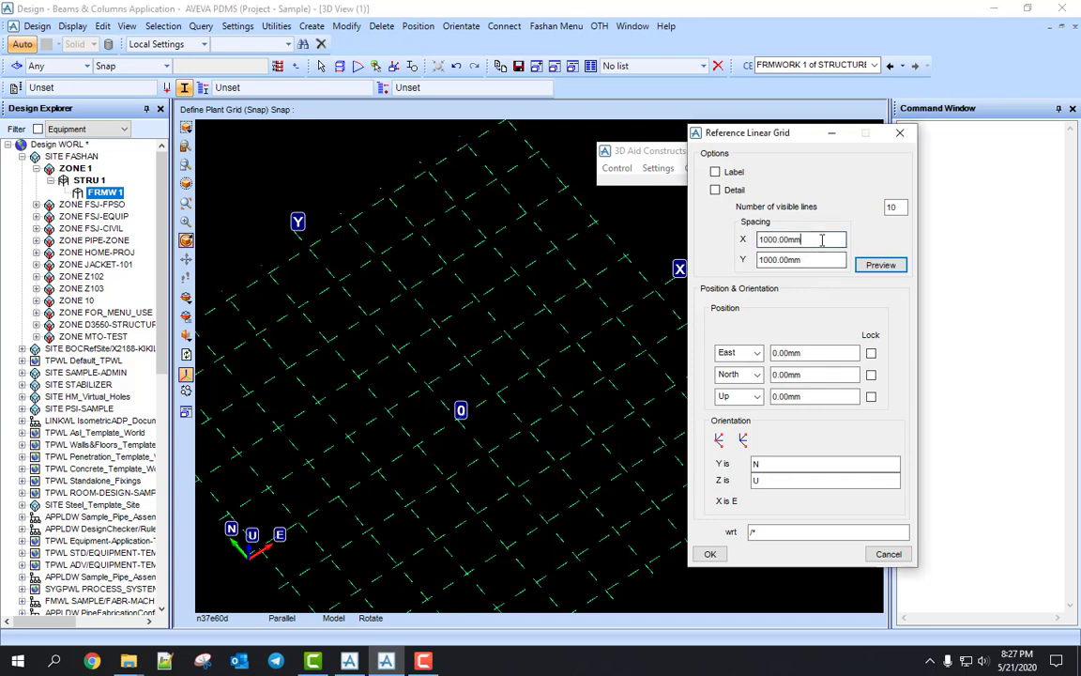
double_click(786, 260)
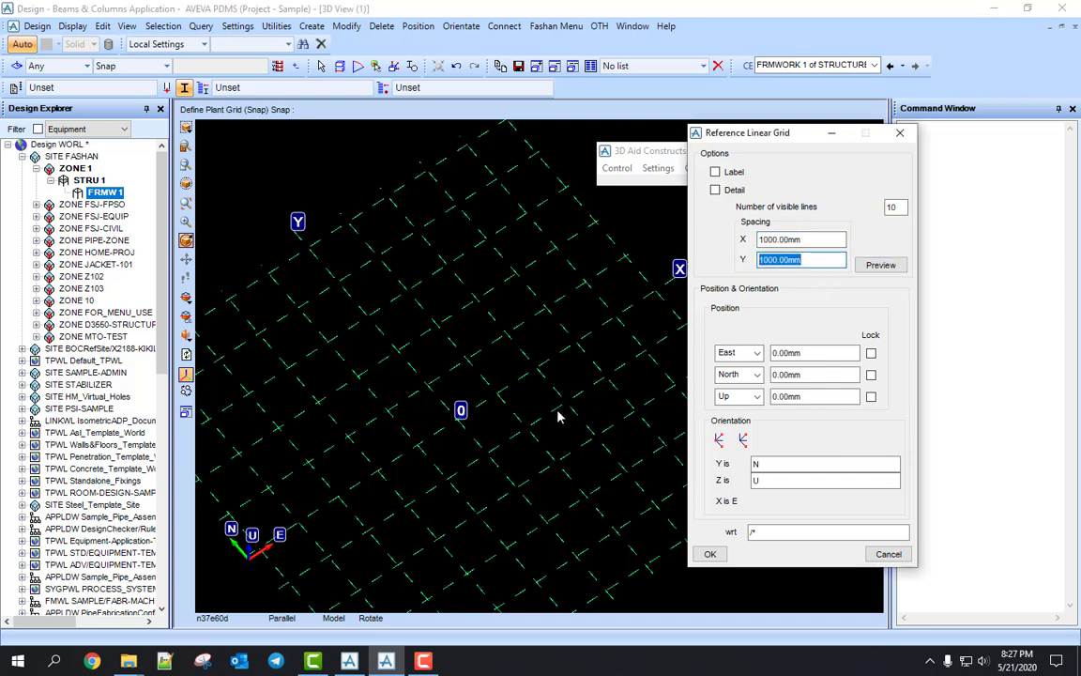
scroll(462, 425, "up", 2)
scroll(462, 425, "up", 2)
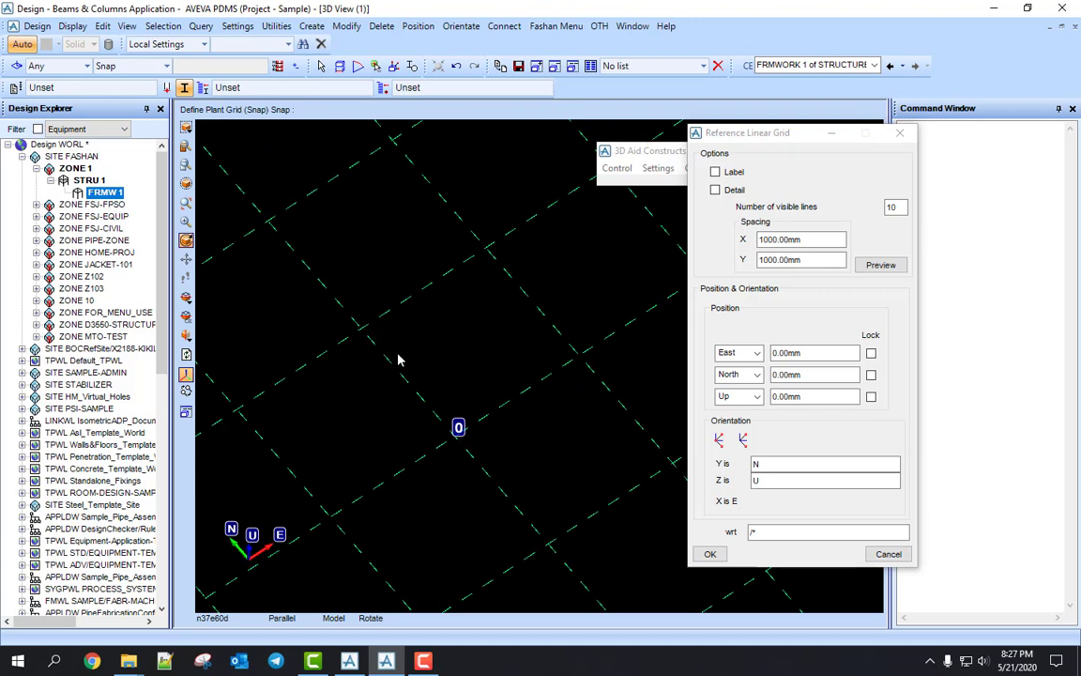
scroll(492, 450, "down", 3)
middle_click_drag(558, 363, 563, 309)
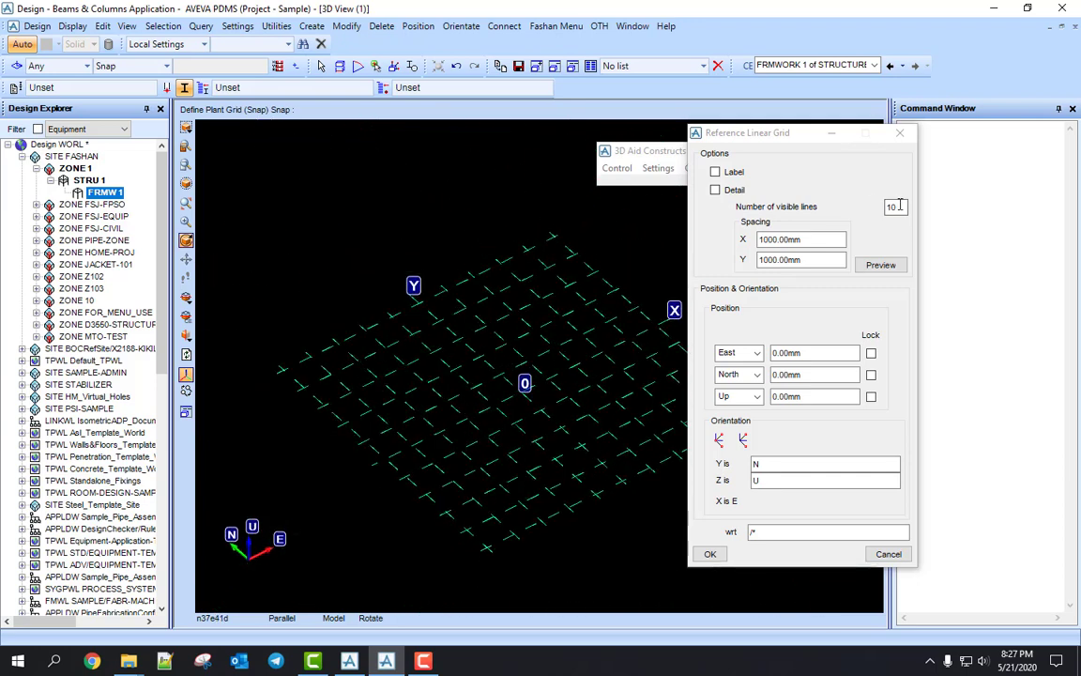
Examine how the number of visible lines relates to the grid lines previewed on each side of the origin.
left_click_drag(899, 206, 874, 211)
middle_click(579, 353)
scroll(581, 357, "up", 2)
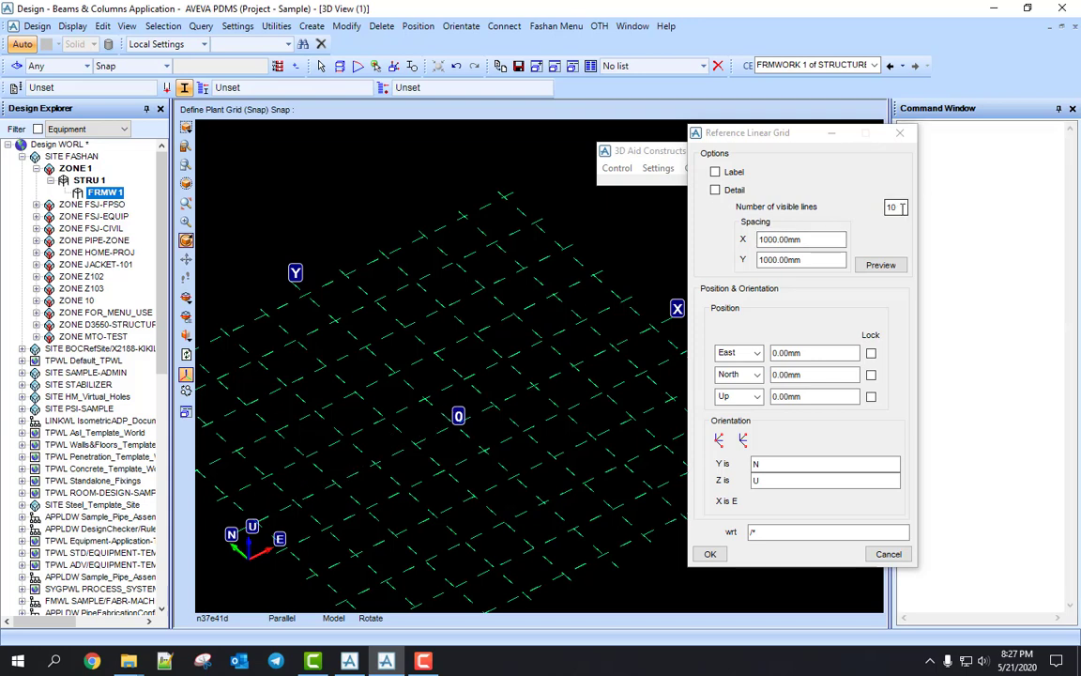
left_click(800, 184)
scroll(457, 411, "down", 2)
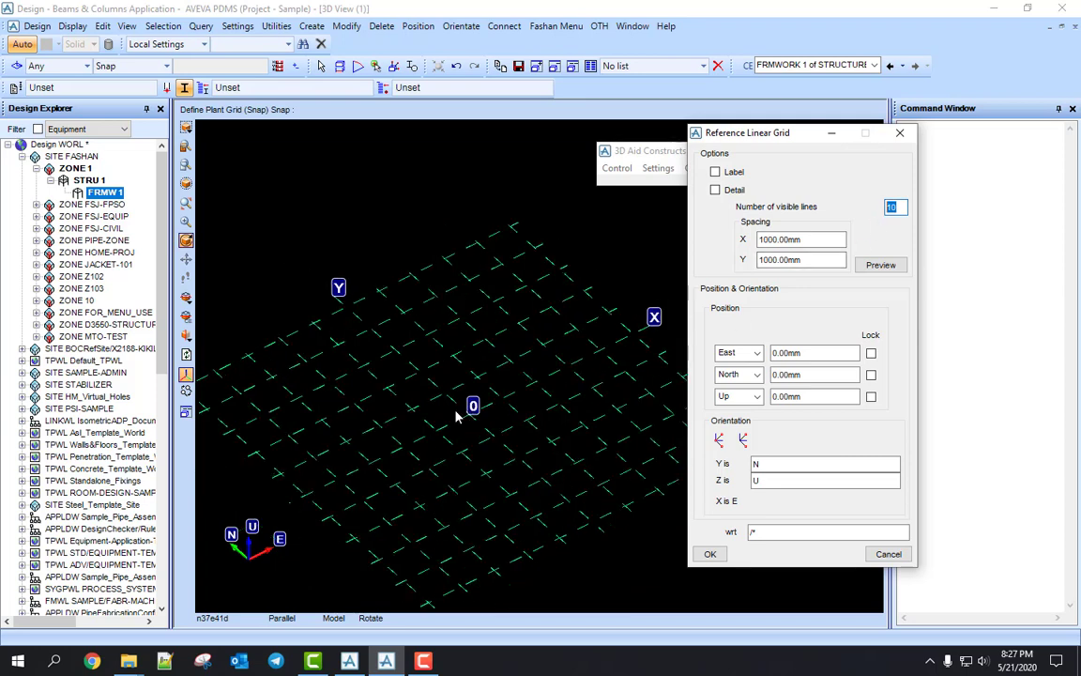
middle_click_drag(466, 408, 466, 412)
middle_click(567, 392)
middle_click_drag(636, 365, 511, 372)
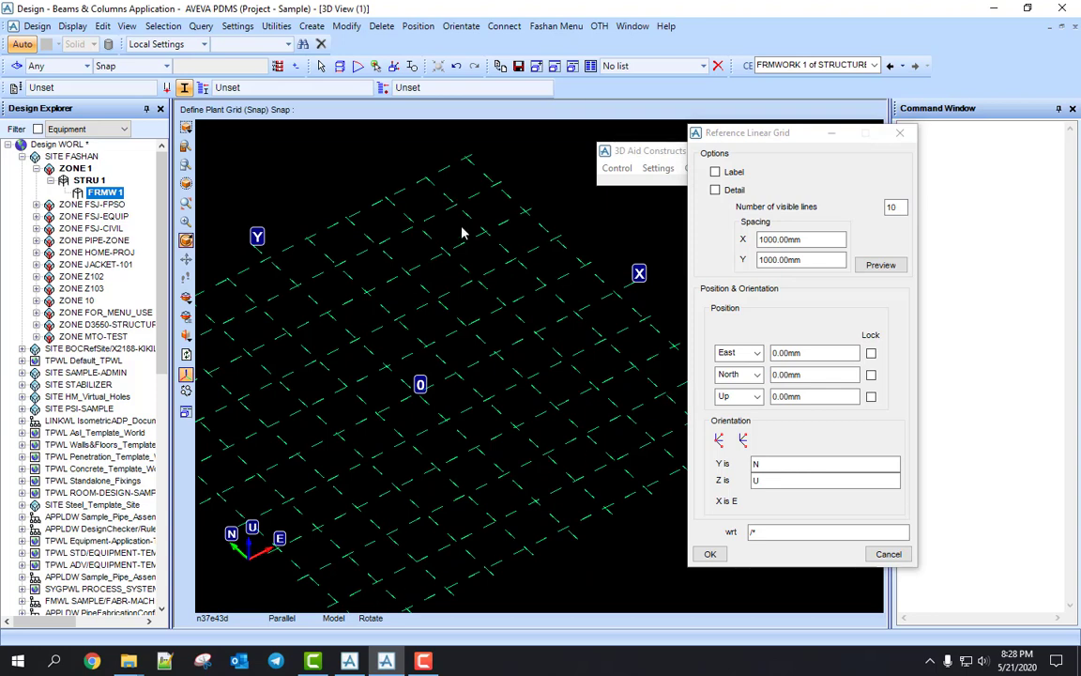
middle_click_drag(483, 408, 498, 516)
scroll(560, 459, "up", 2)
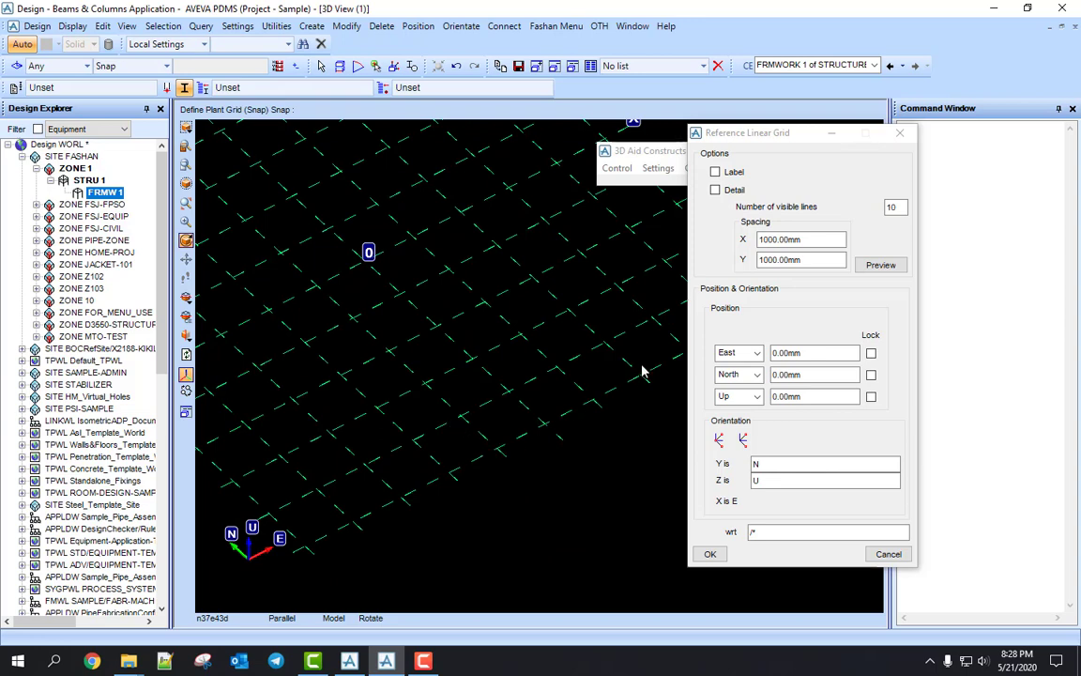
double_click(828, 239)
scroll(421, 357, "down", 2)
scroll(529, 314, "up", 2)
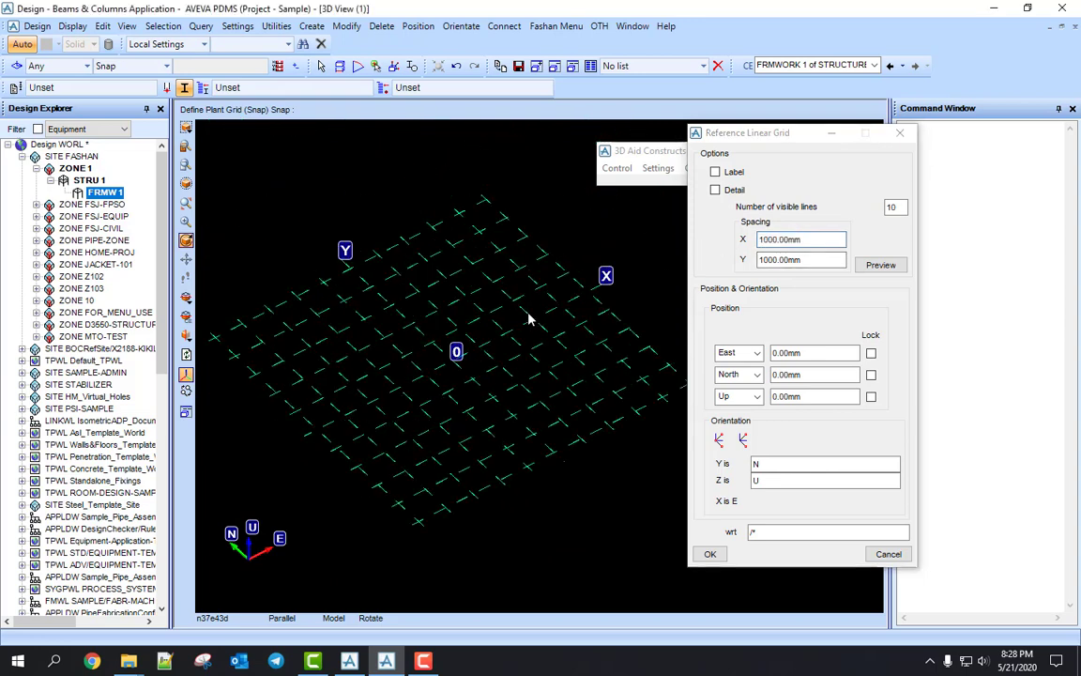
Set the grid's number of visible lines to 4 and preview it.
double_click(890, 207)
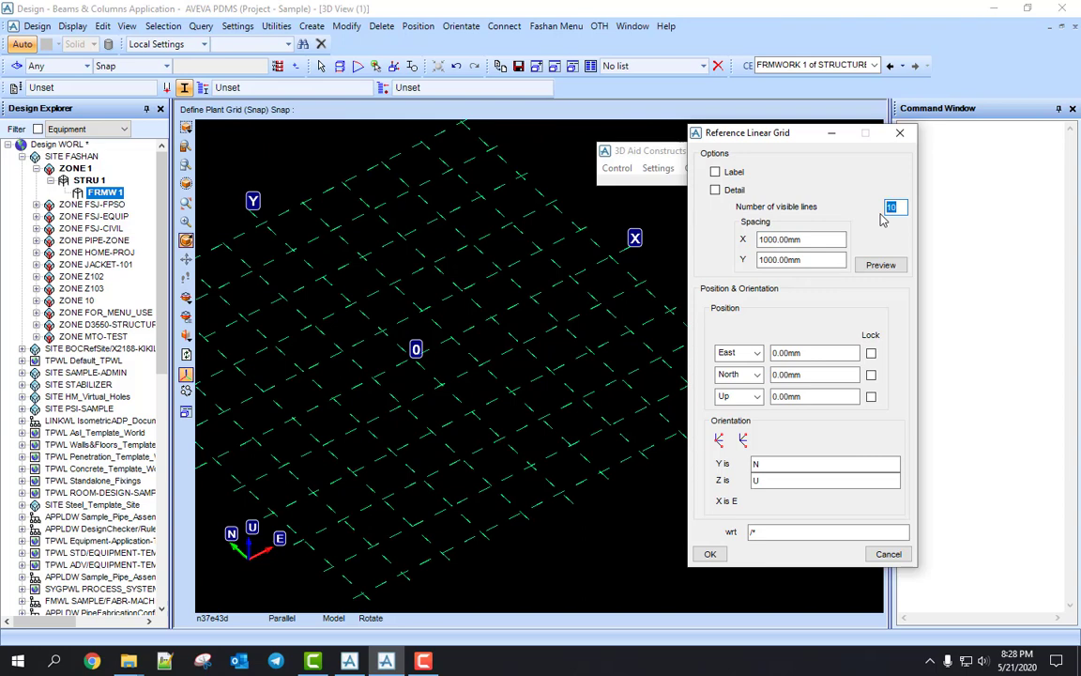
type("4")
left_click(883, 266)
scroll(419, 364, "up", 3)
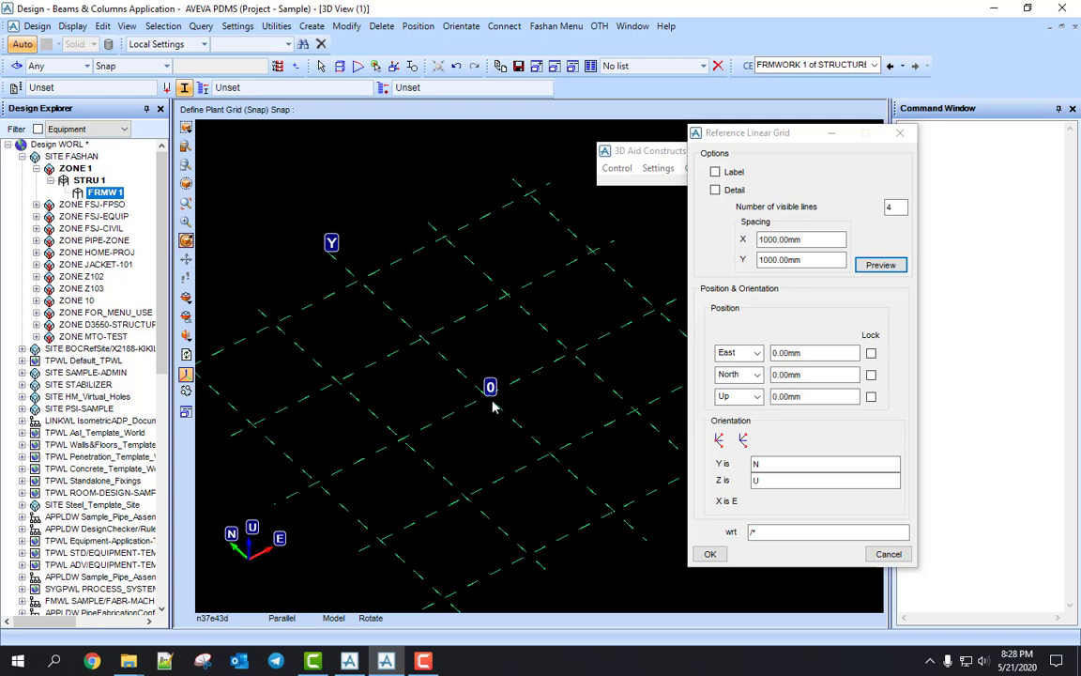
left_click(897, 206)
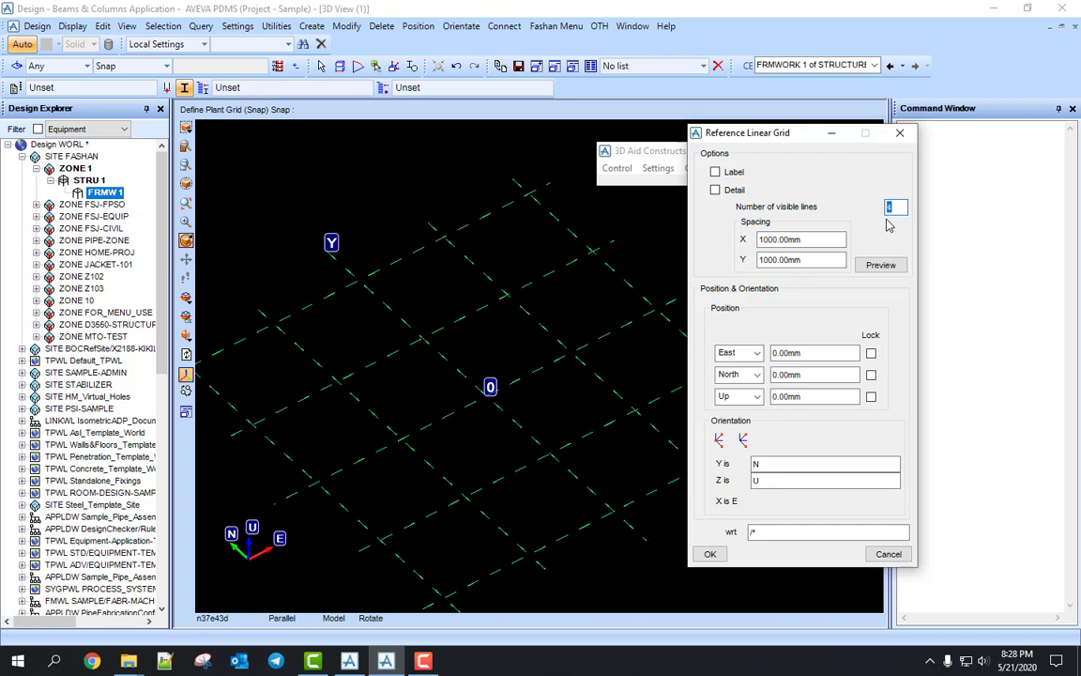
key("BackSpace")
type("4")
left_click(876, 266)
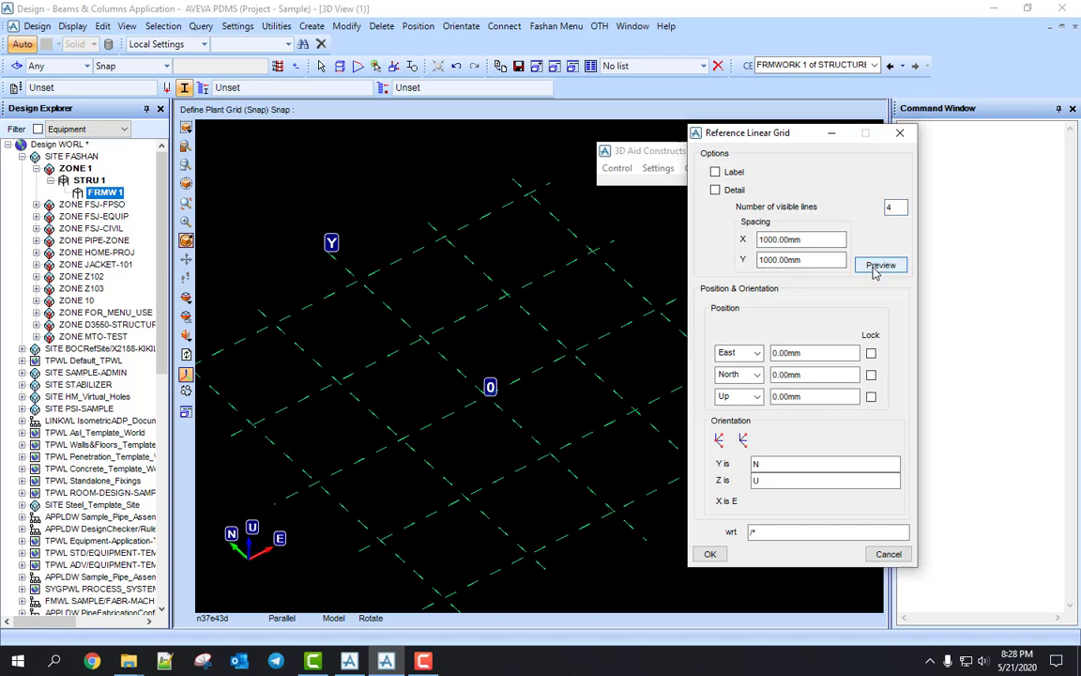
Set the grid's number of visible lines to 2 and preview the reduced grid.
left_click_drag(898, 207, 881, 216)
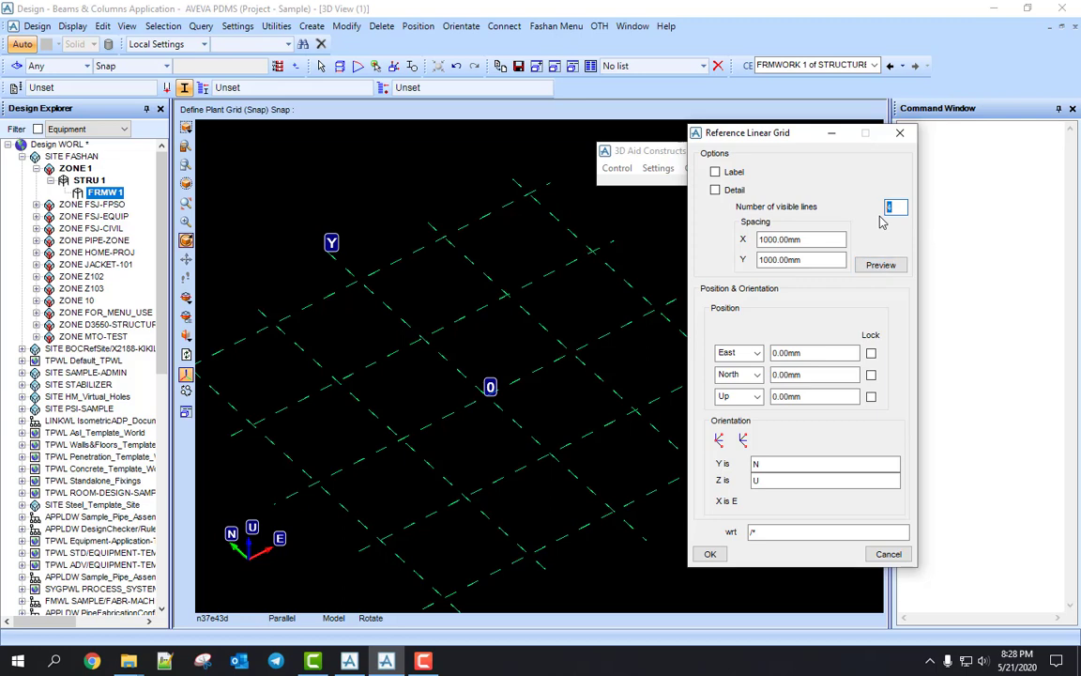
left_click(883, 265)
scroll(453, 365, "down", 1)
middle_click(502, 379)
scroll(503, 378, "up", 3)
scroll(627, 336, "down", 1)
middle_click(599, 339)
scroll(508, 374, "up", 2)
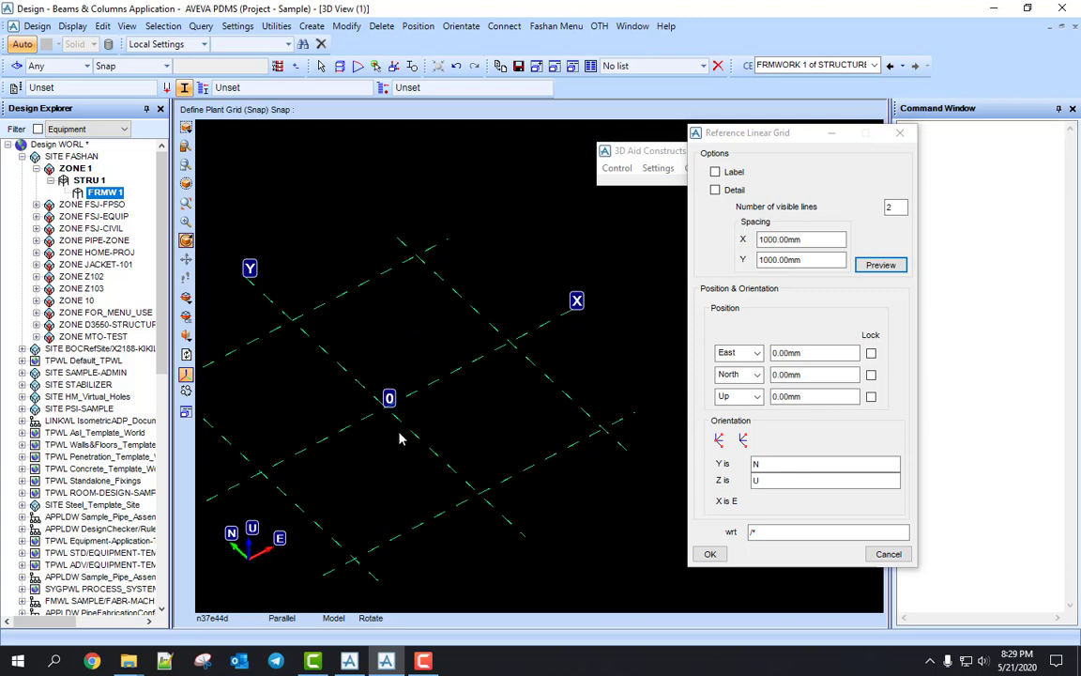
Measure the distance from the grid origin to the adjacent intersection along the X axis, restricting picks to Aid with Snap.
left_click(808, 240)
left_click(804, 260)
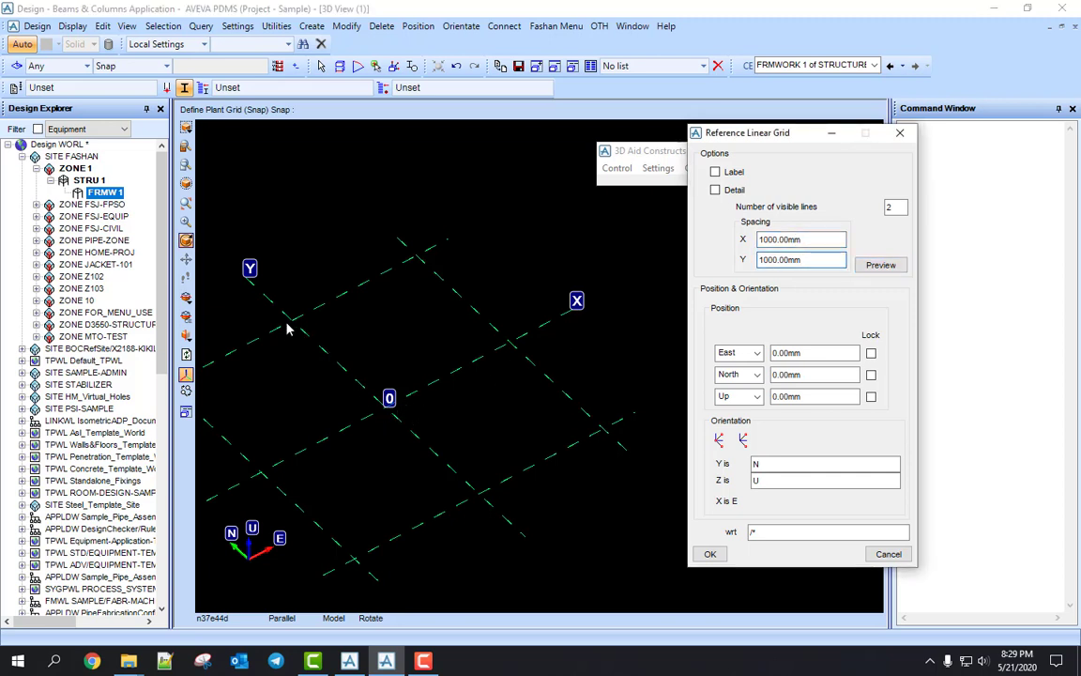
left_click(301, 66)
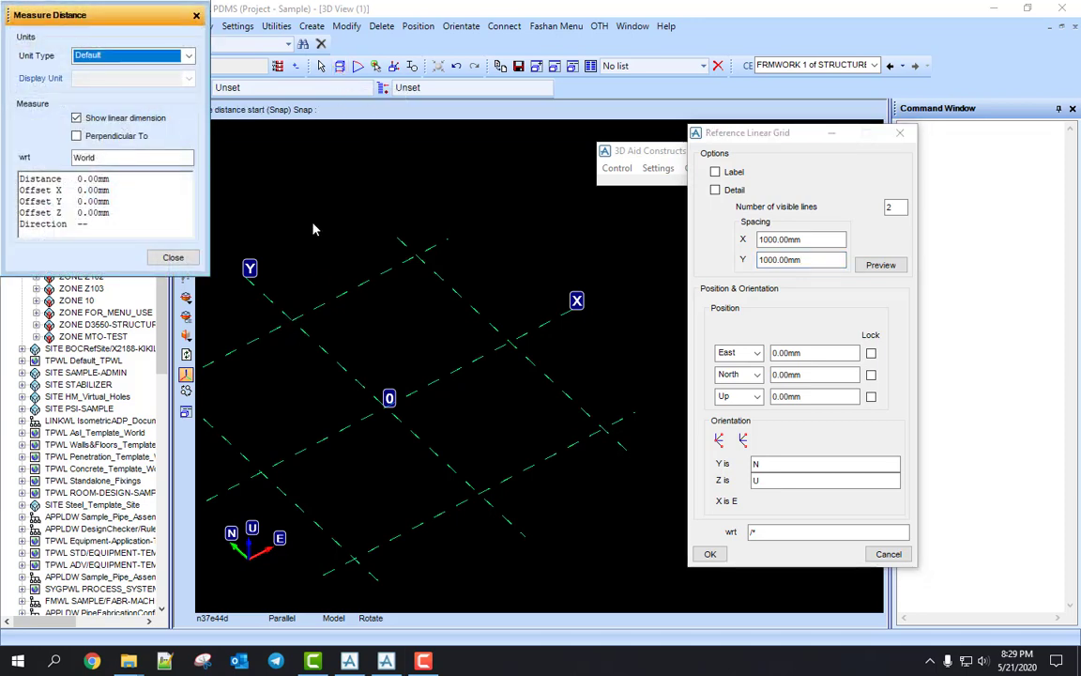
left_click(63, 67)
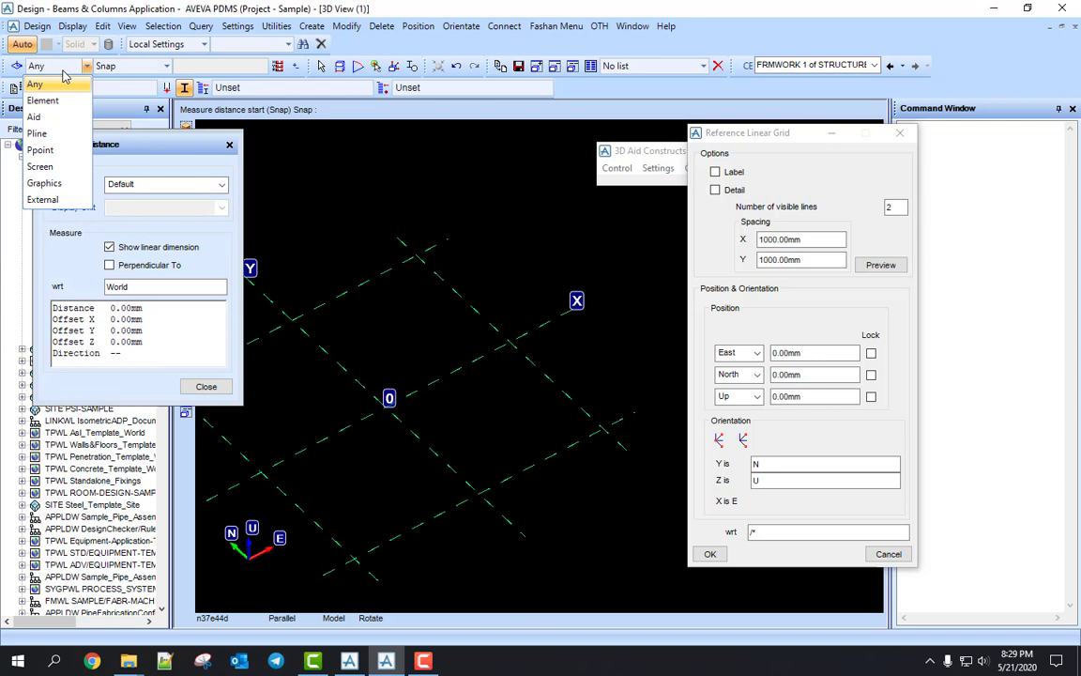
left_click(42, 117)
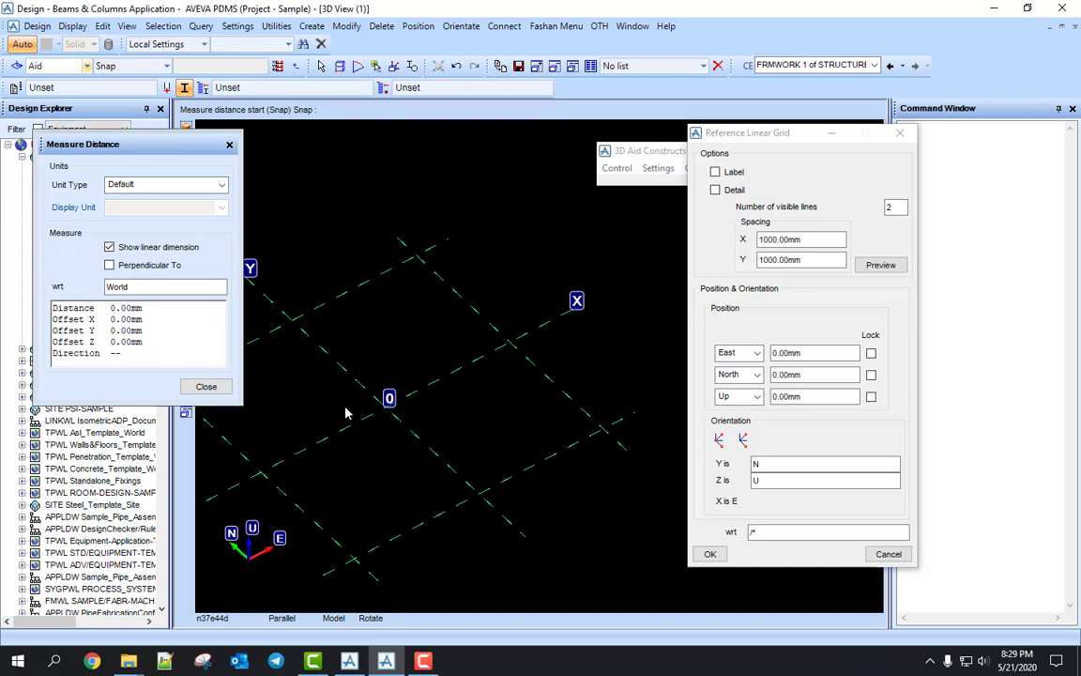
left_click(395, 418)
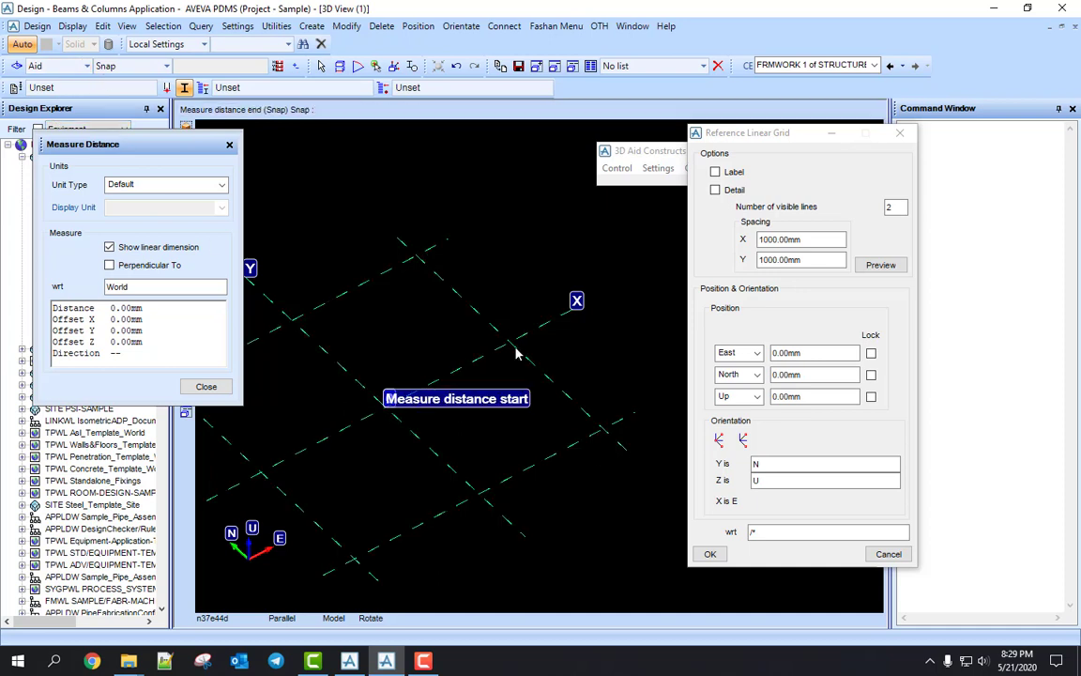
left_click(467, 319)
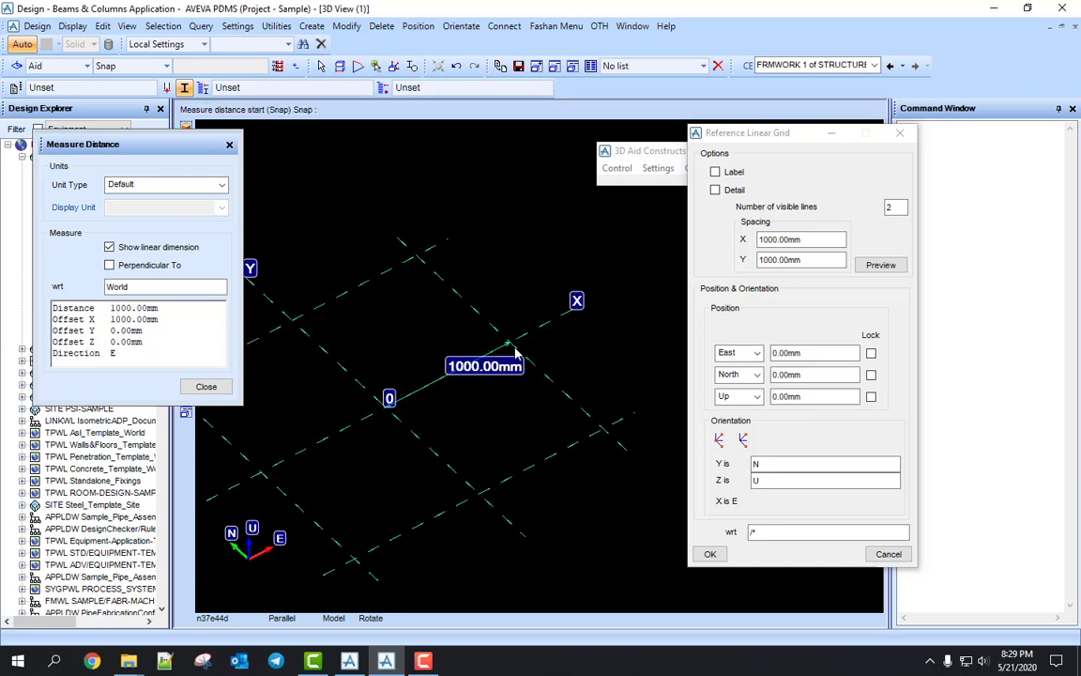
Measure the distance from the grid origin to the adjacent intersection along the Y axis.
left_click(398, 419)
middle_click(373, 385)
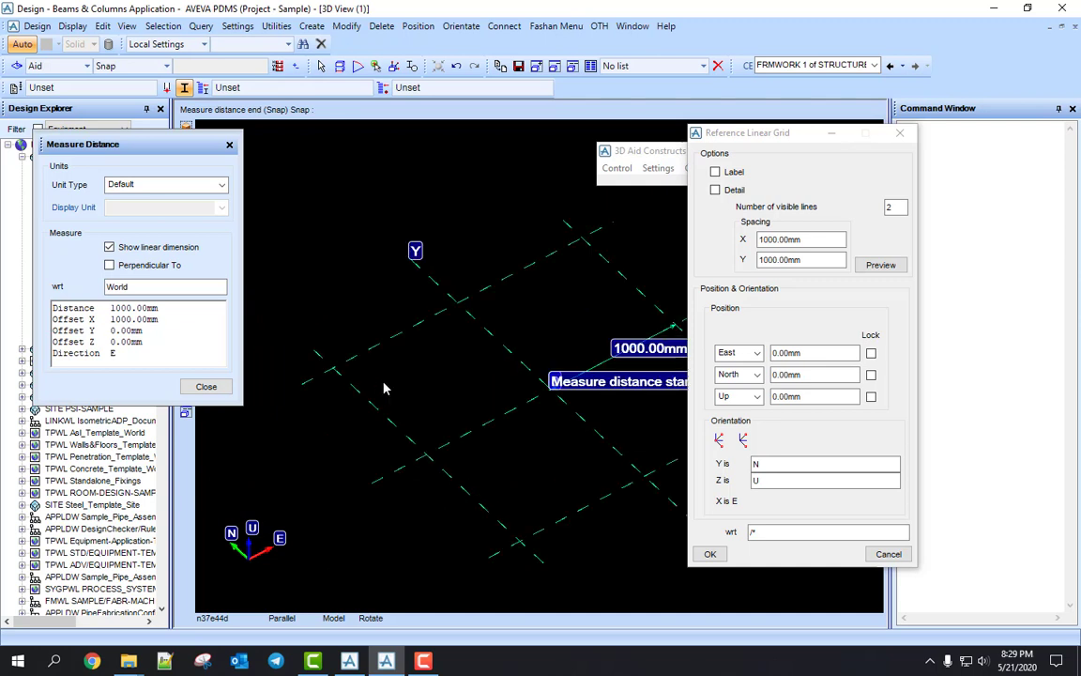
scroll(547, 374, "up", 2)
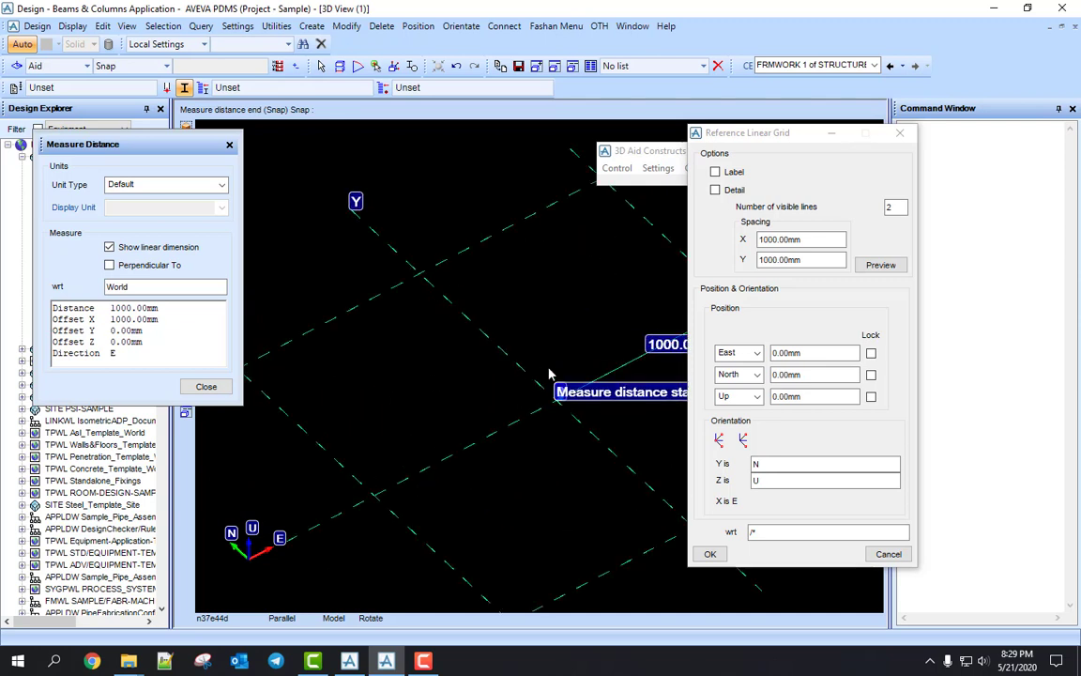
left_click(431, 290)
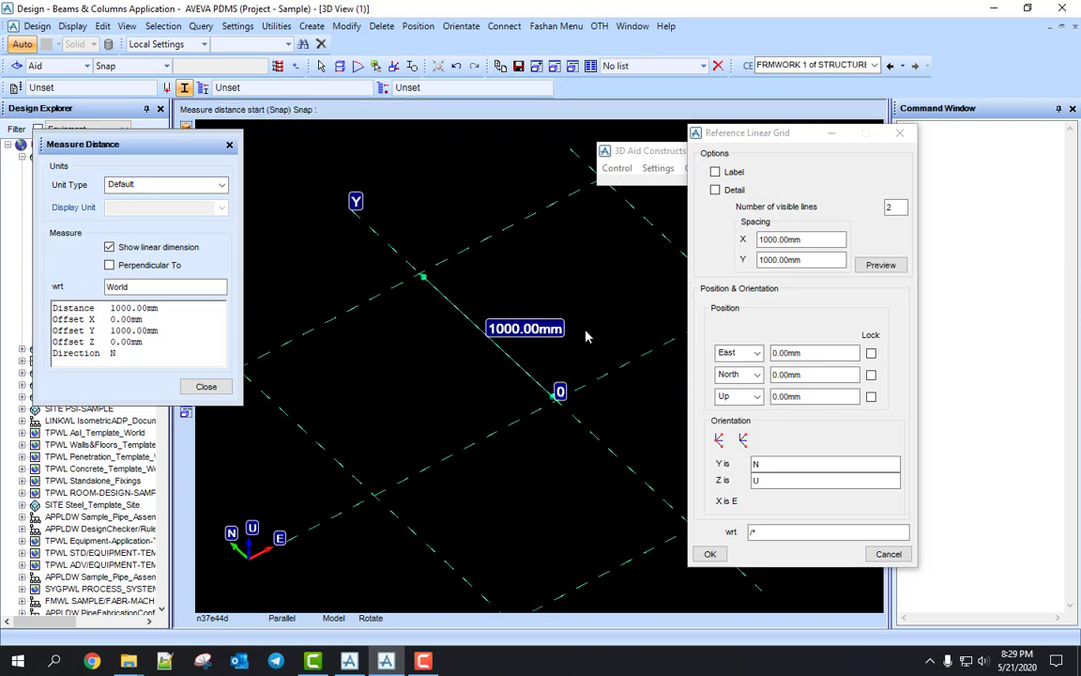
Accept the linear grid definition to create the reference grid at the world origin.
middle_click(612, 344)
scroll(612, 345, "down", 2)
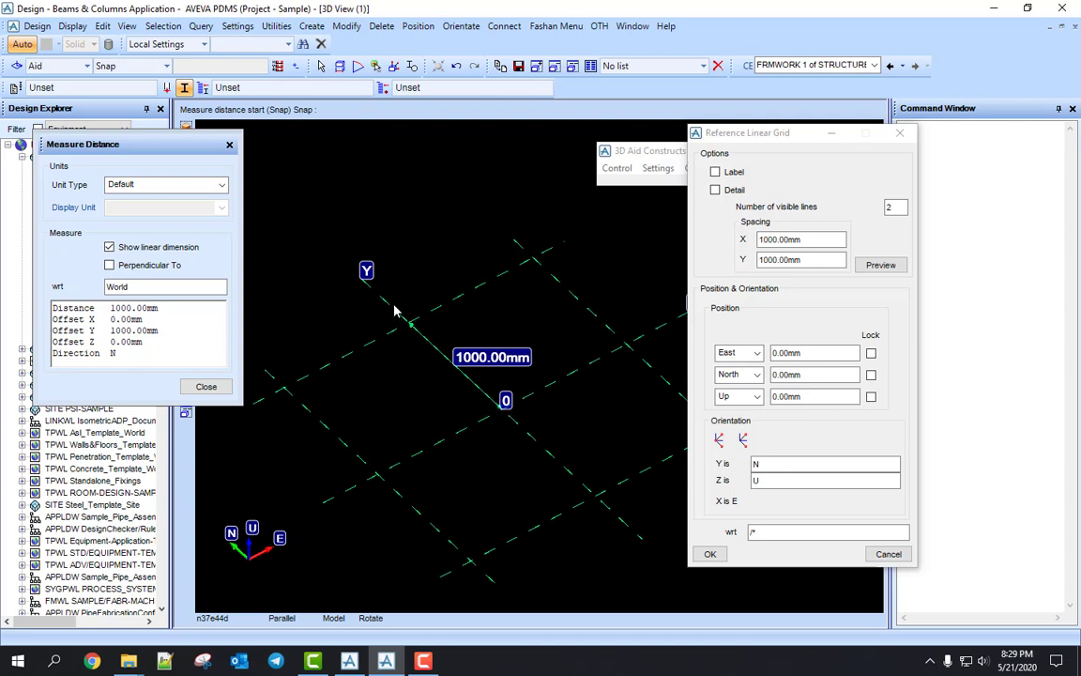
scroll(438, 308, "down", 1)
middle_click_drag(438, 308, 510, 406)
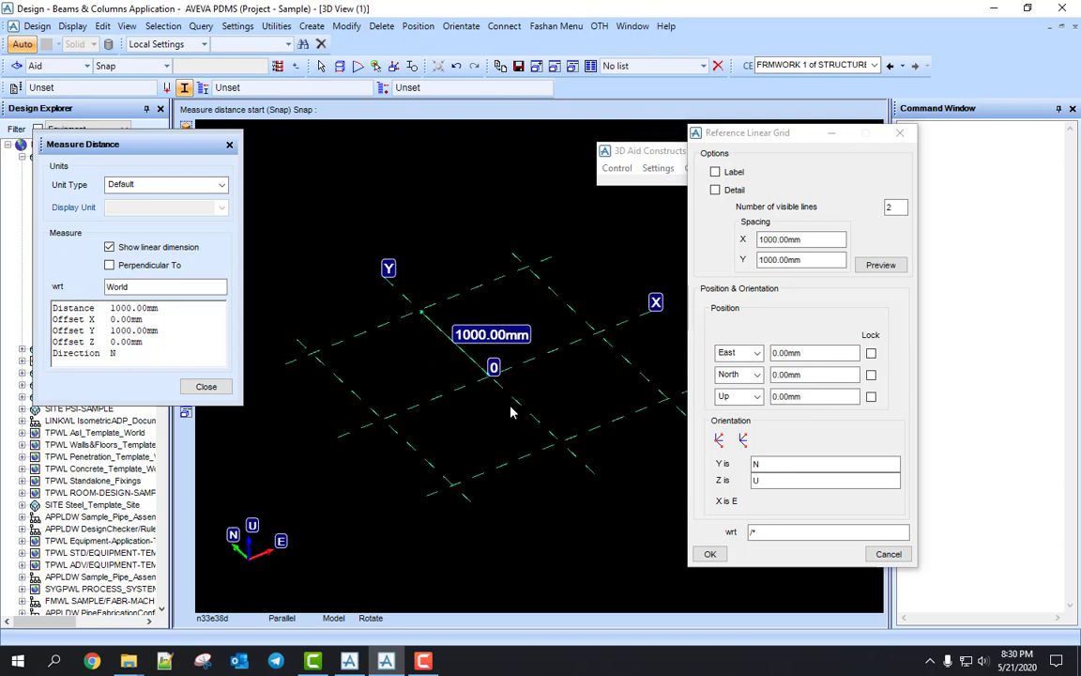
scroll(542, 388, "up", 2)
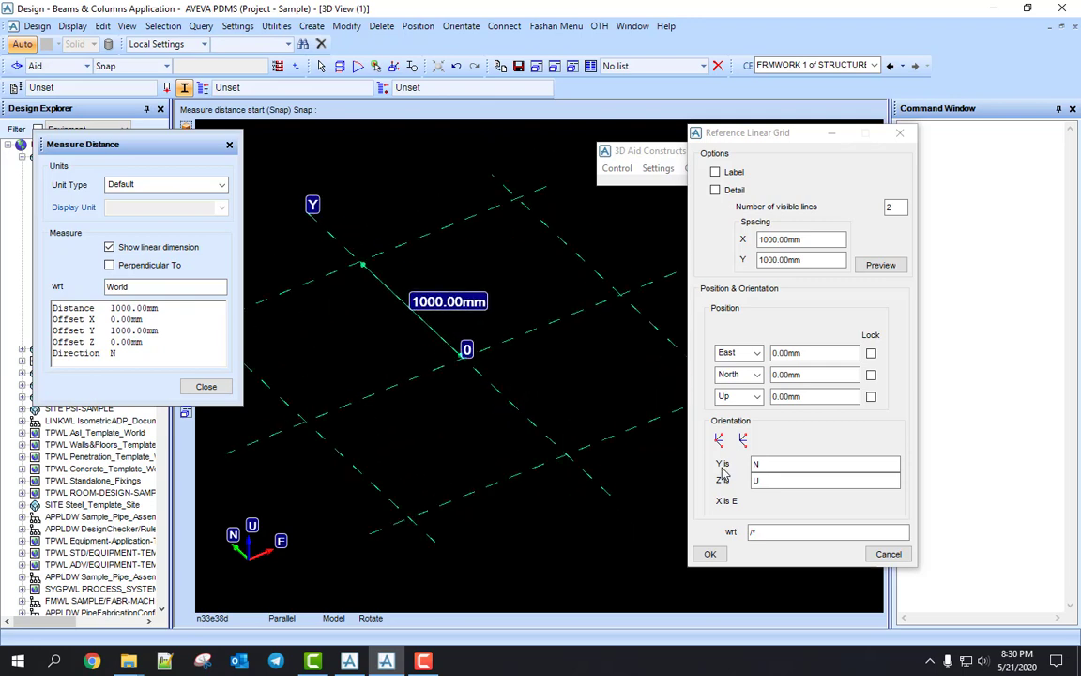
left_click(711, 555)
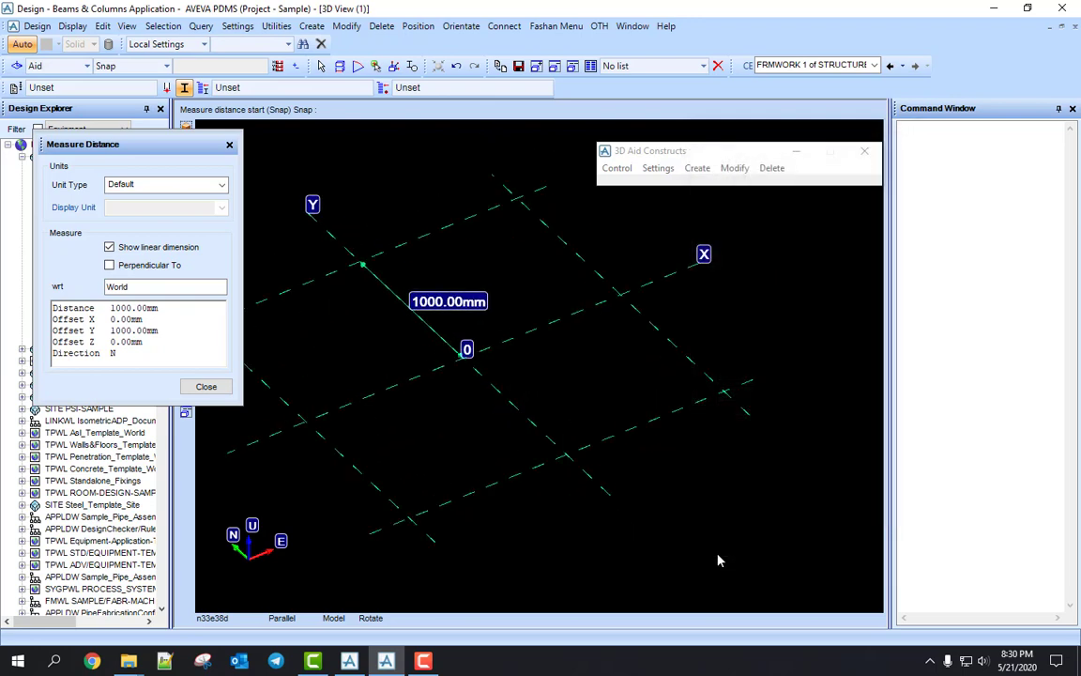
End the distance measurement, clearing the dimension from the created reference grid.
left_click(206, 386)
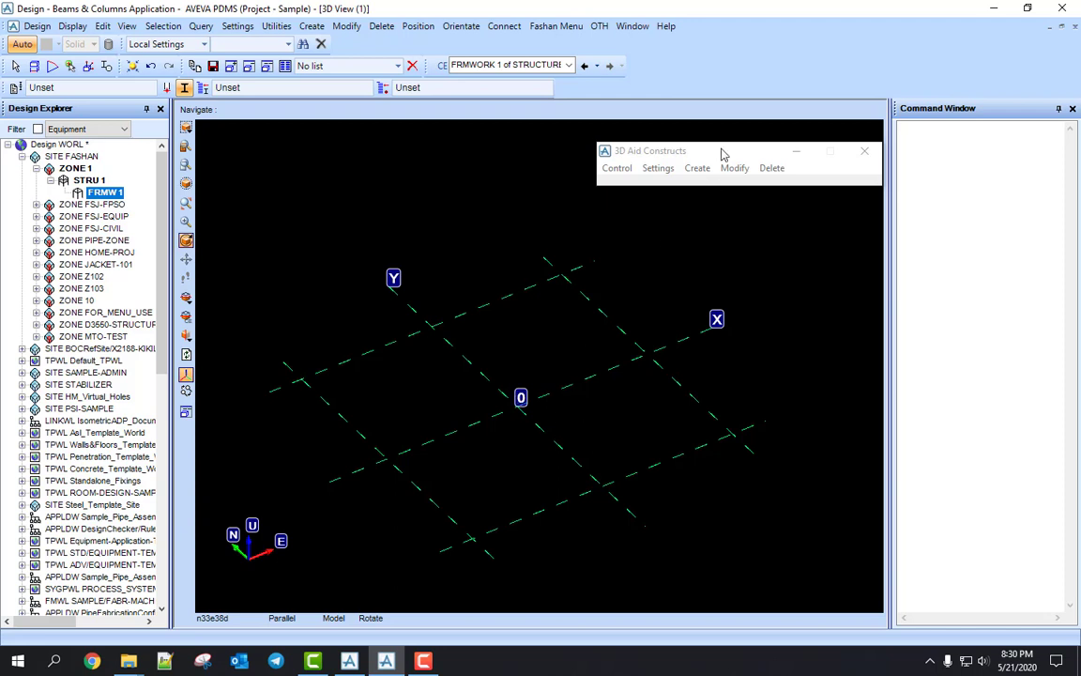
left_click_drag(722, 153, 682, 152)
middle_click_drag(596, 369, 508, 392)
middle_click(478, 380)
scroll(538, 366, "up", 2)
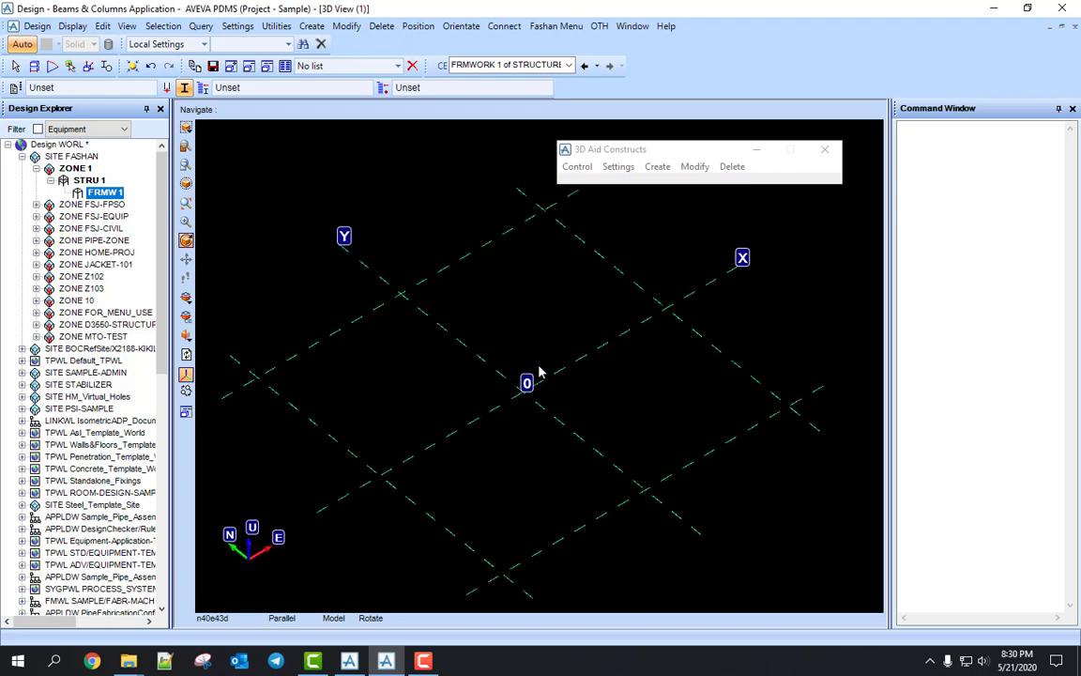
middle_click_drag(564, 362, 571, 352)
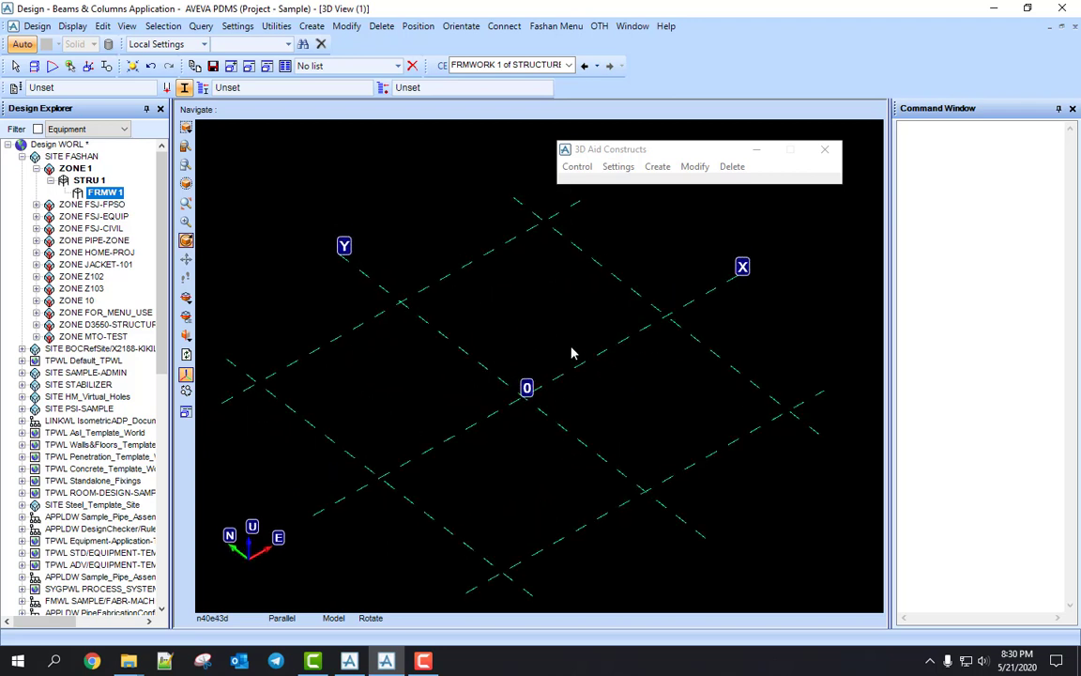
Open the definition of the existing linear reference grid for modification.
left_click(732, 167)
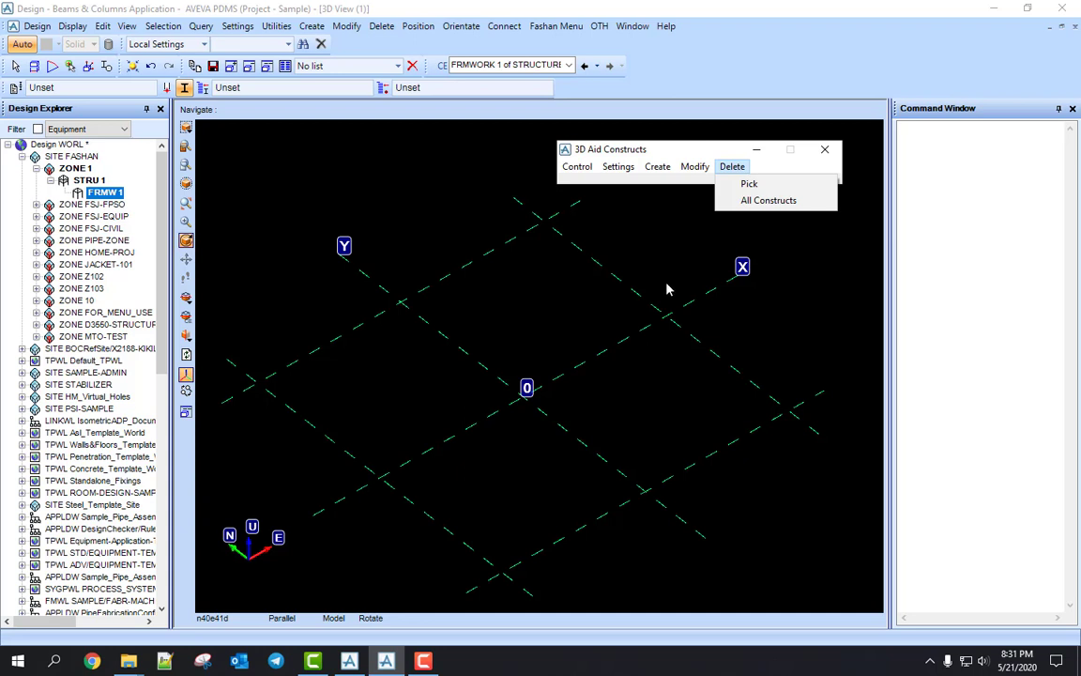
left_click(715, 152)
left_click(692, 166)
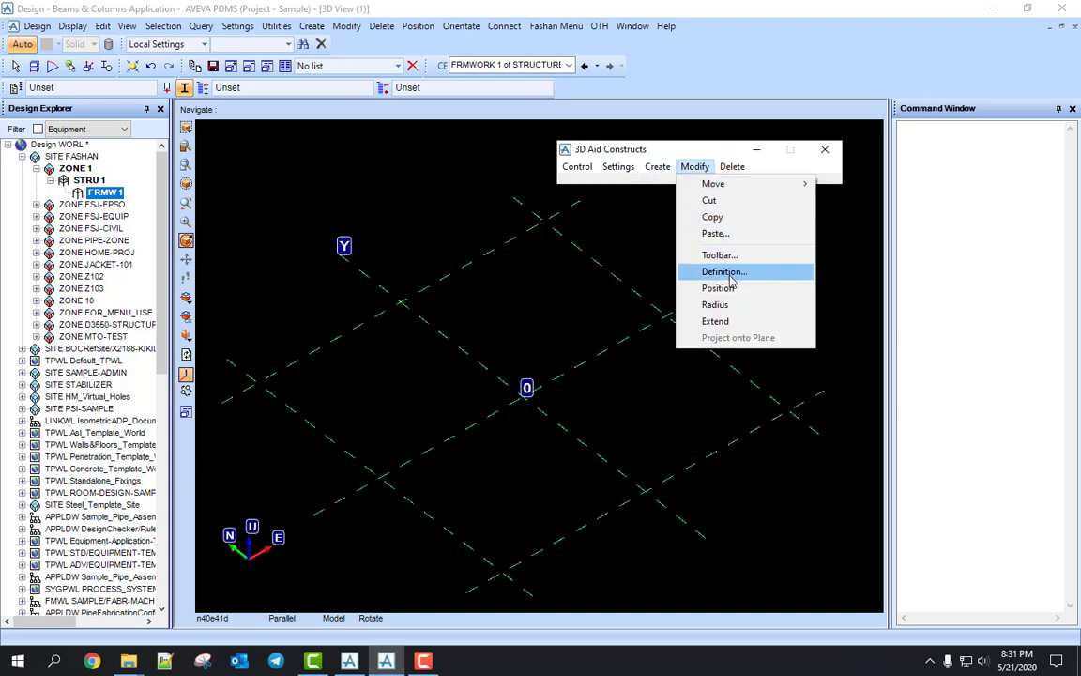
left_click(732, 272)
left_click(676, 316)
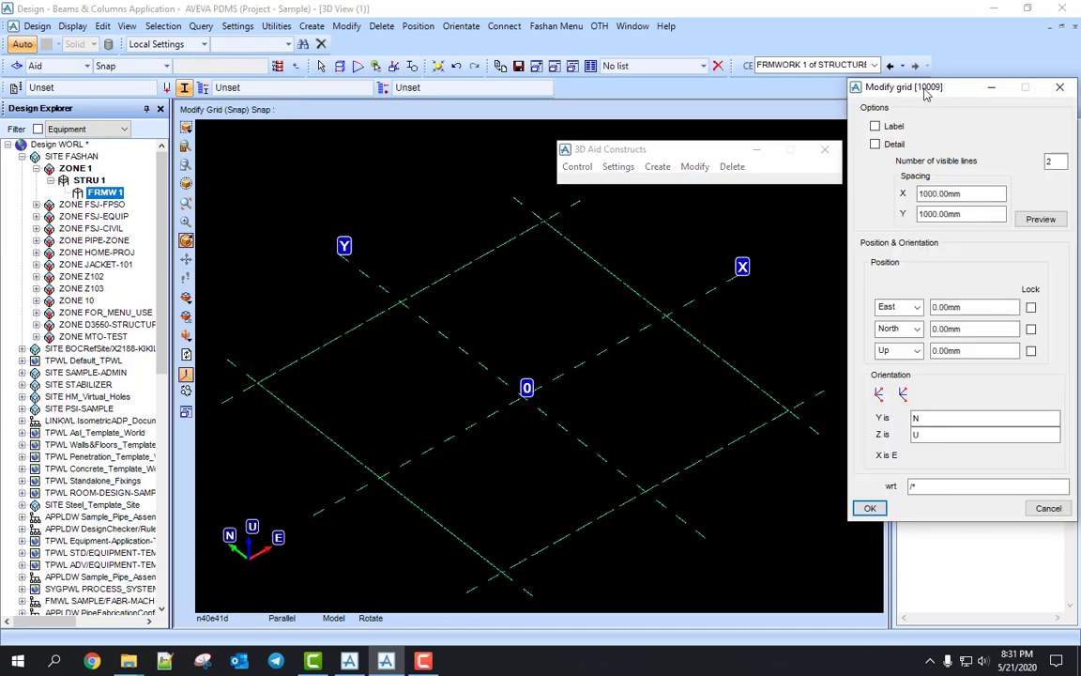
left_click_drag(873, 86, 756, 120)
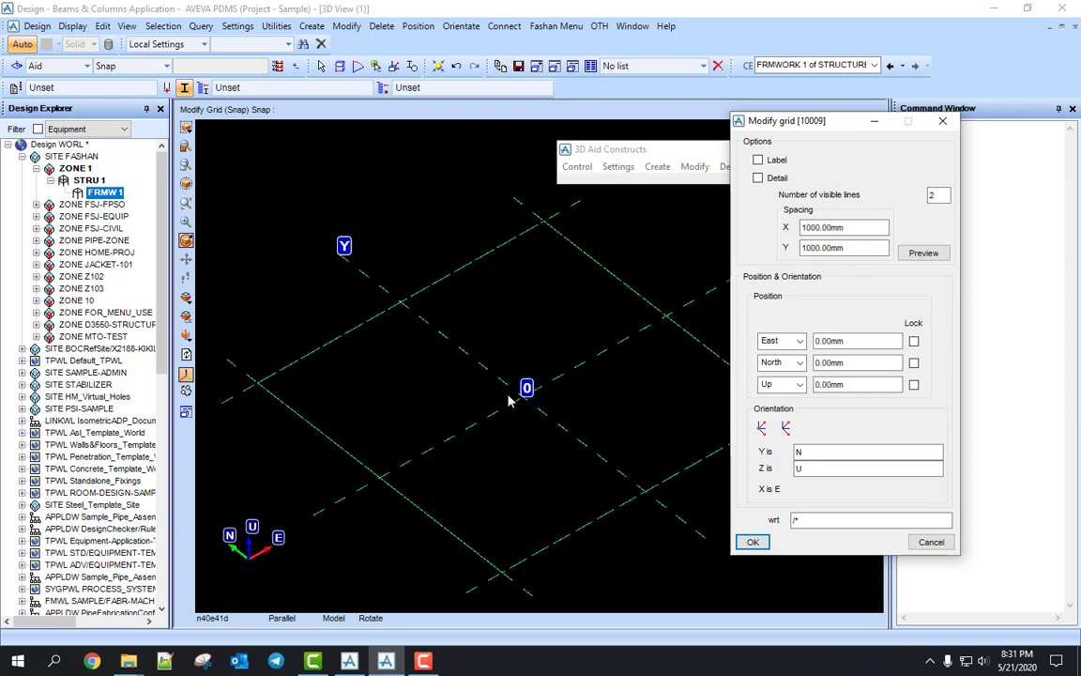
scroll(663, 391, "down", 3)
scroll(646, 368, "up", 3)
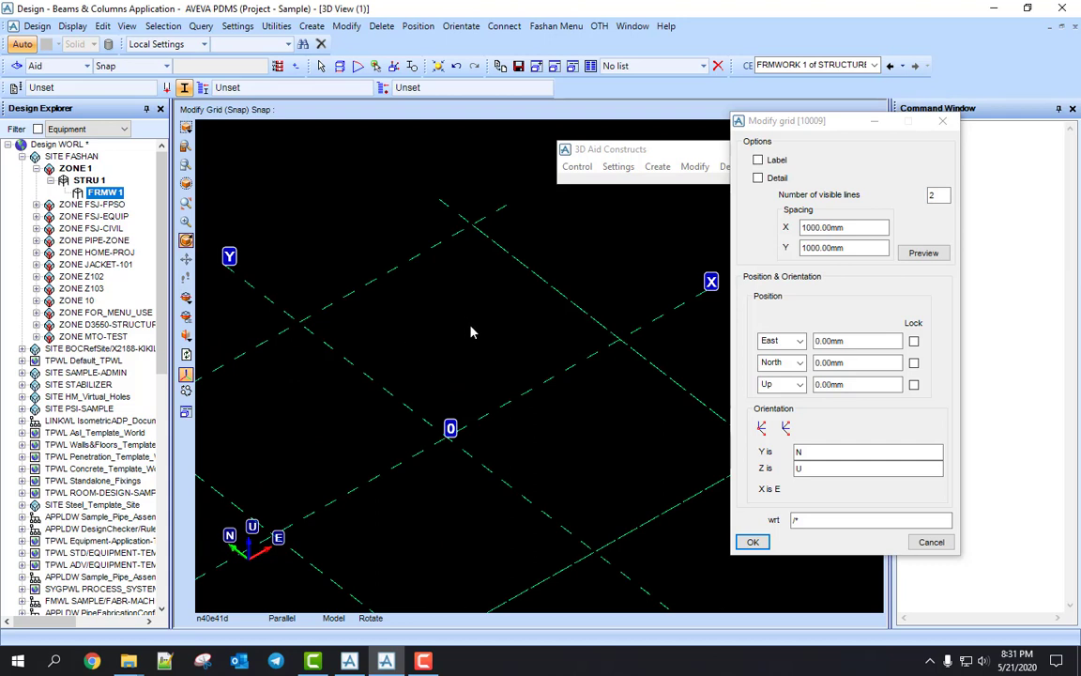
scroll(474, 333, "down", 3)
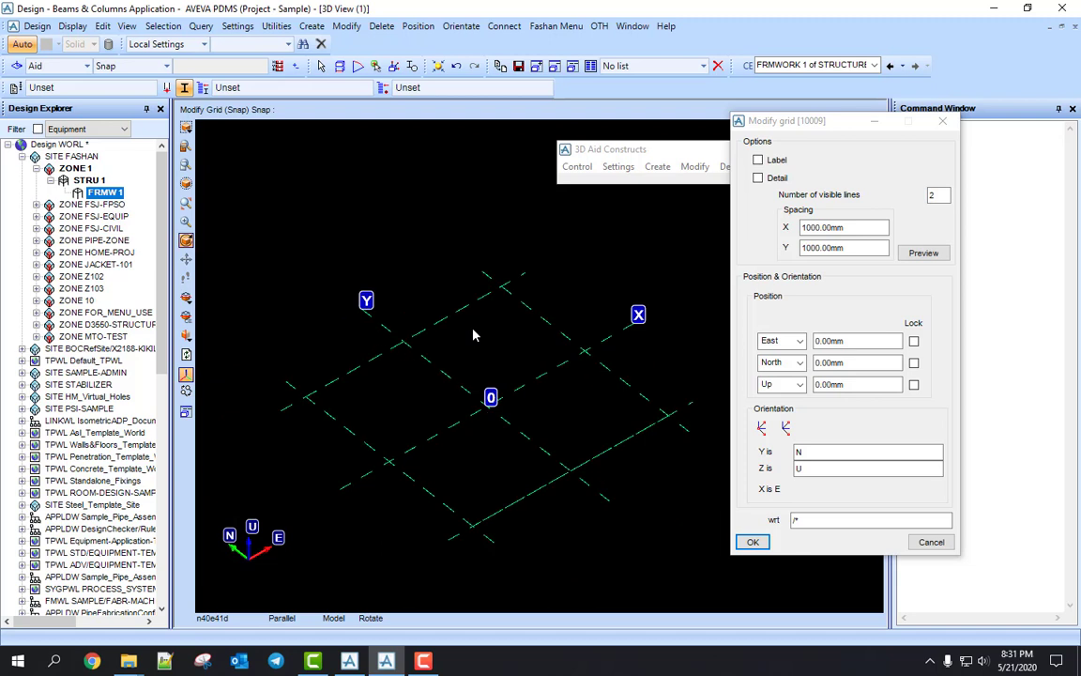
middle_click(530, 401)
middle_click(522, 310)
scroll(594, 347, "up", 3)
scroll(594, 354, "up", 1)
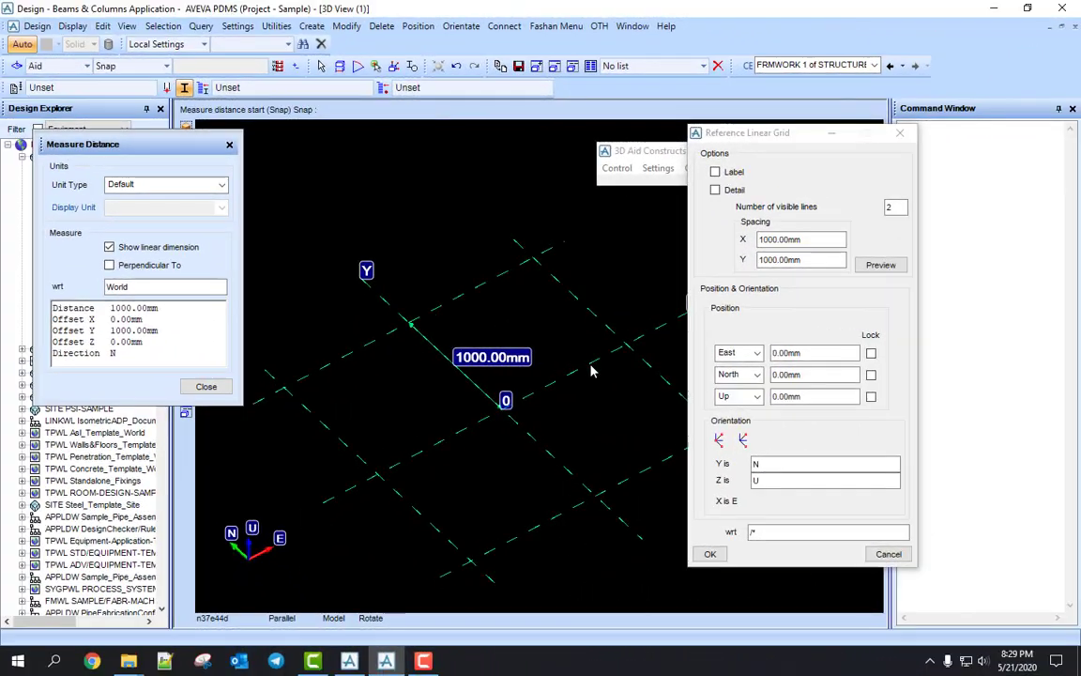
scroll(600, 366, "down", 3)
scroll(563, 347, "down", 3)
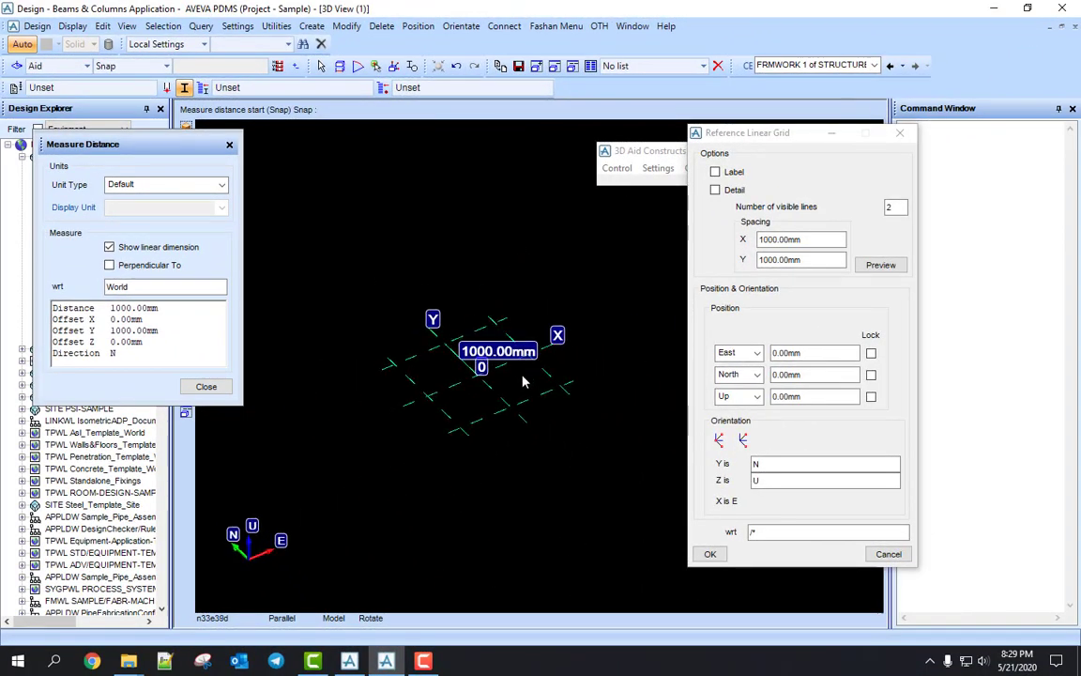
scroll(555, 356, "up", 3)
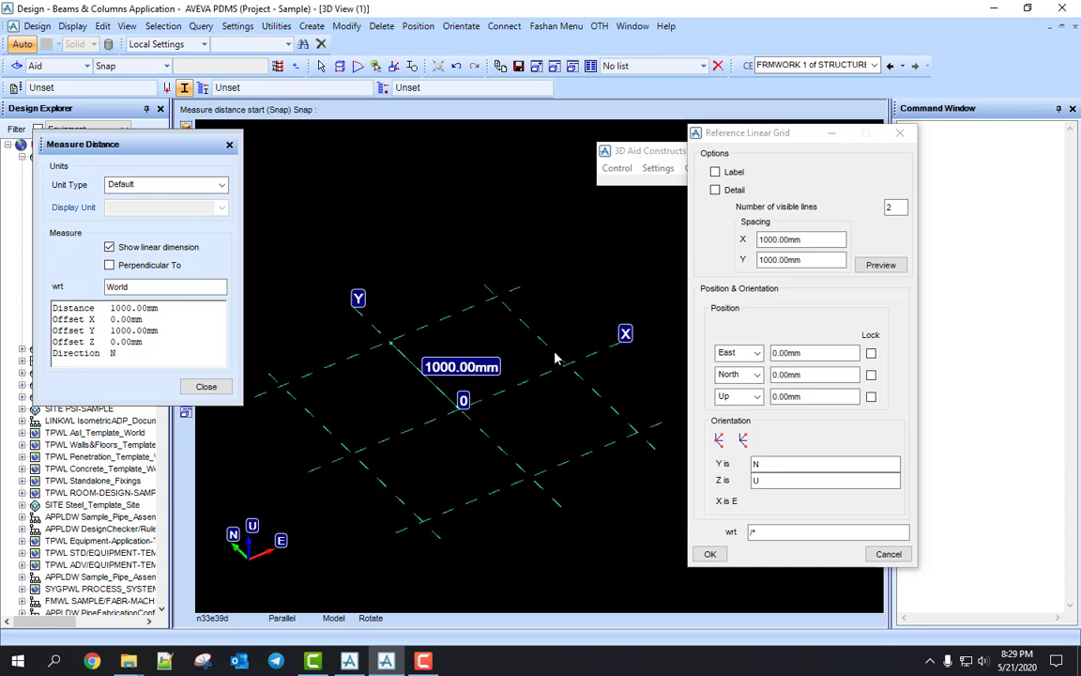
scroll(555, 357, "up", 1)
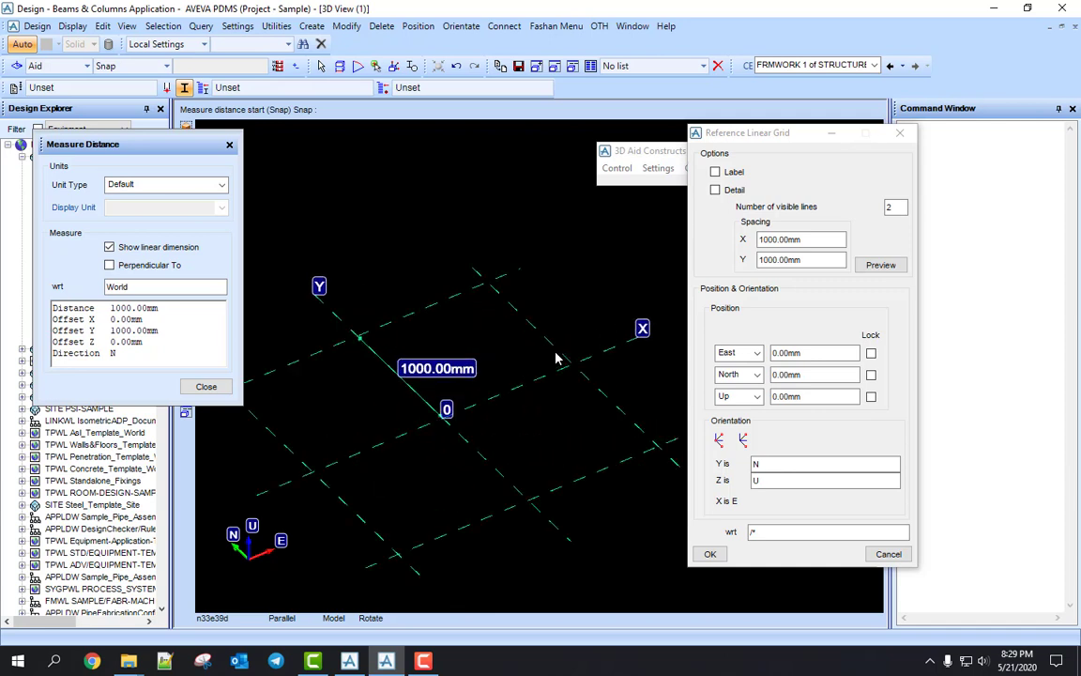